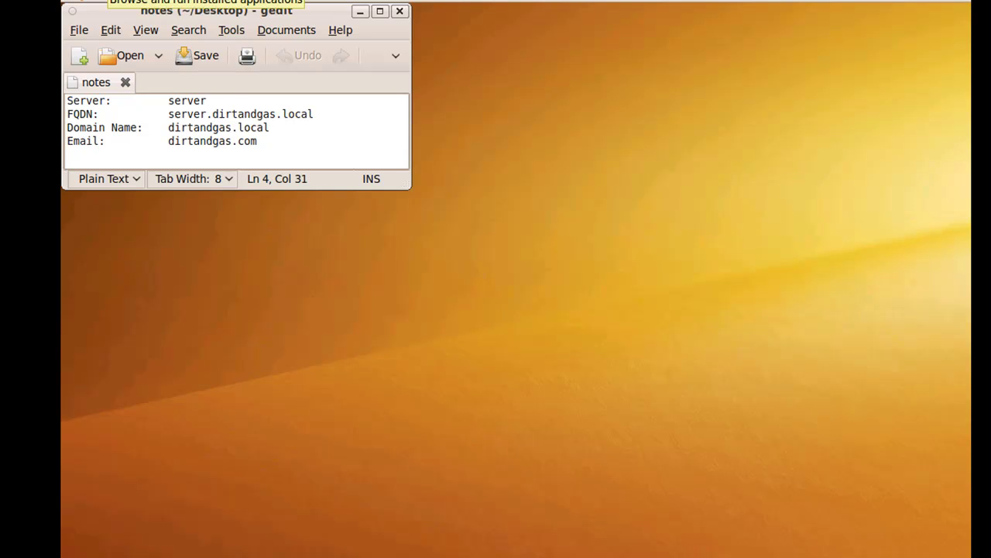
Launch GNOME Terminal from Applications > Accessories
{"action": "left_click", "coordinate": [101, 0]}
{"action": "mouse_move", "coordinate": [106, 21]}
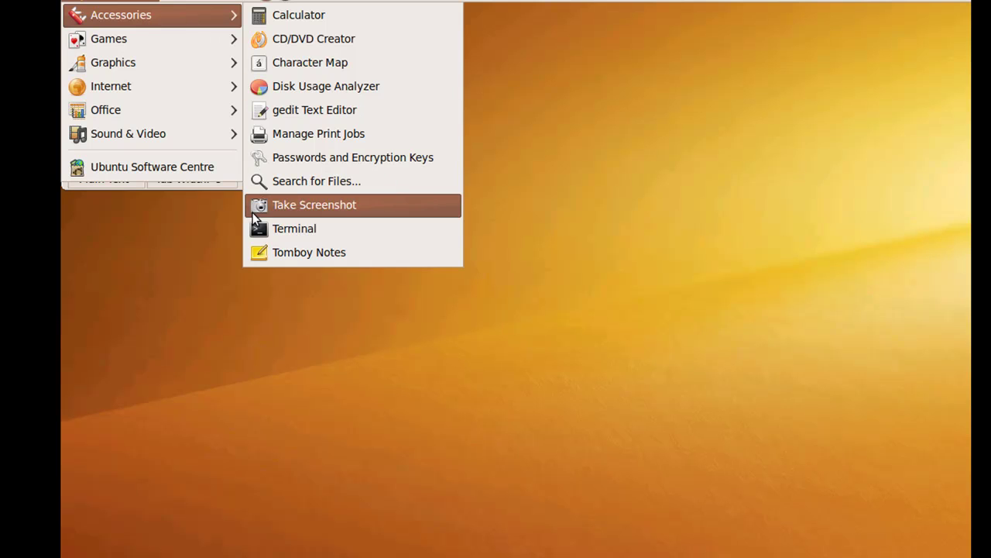
{"action": "left_click", "coordinate": [263, 230]}
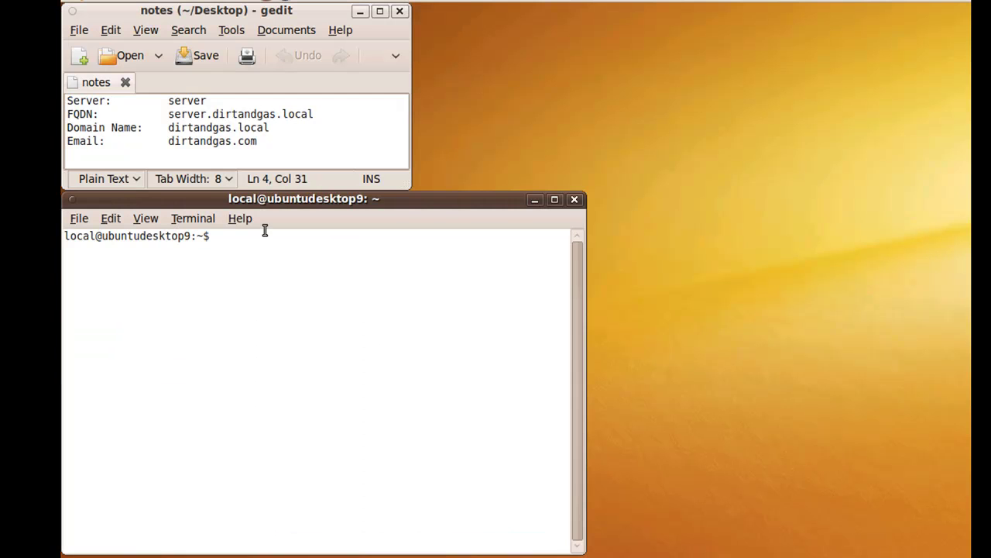
{"action": "left_click_drag", "start_coordinate": [285, 139], "coordinate": [67, 102]}
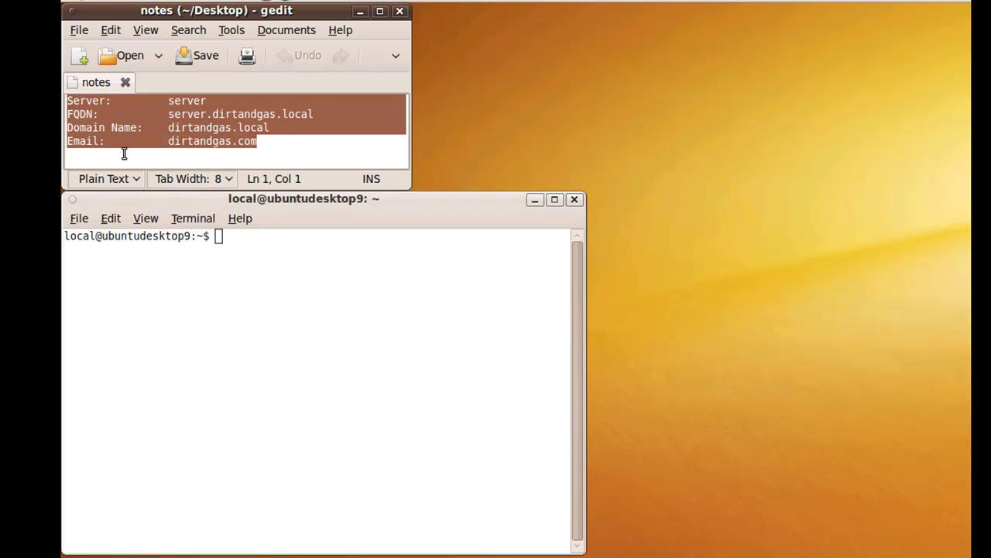
Ping the server by its short name 'server', then stop the ping
{"action": "left_click", "coordinate": [236, 249]}
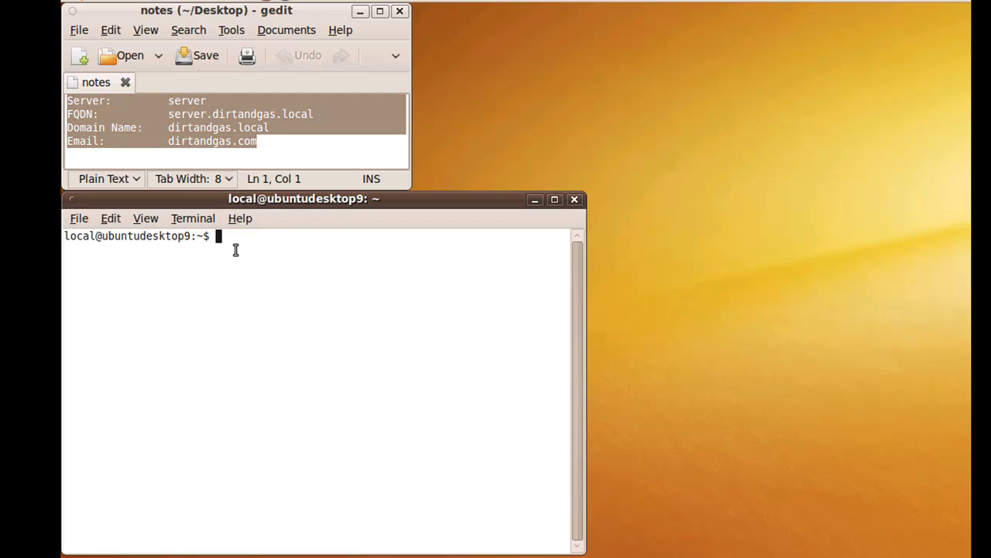
{"action": "type", "text": "ping server"}
{"action": "key", "text": "Return"}
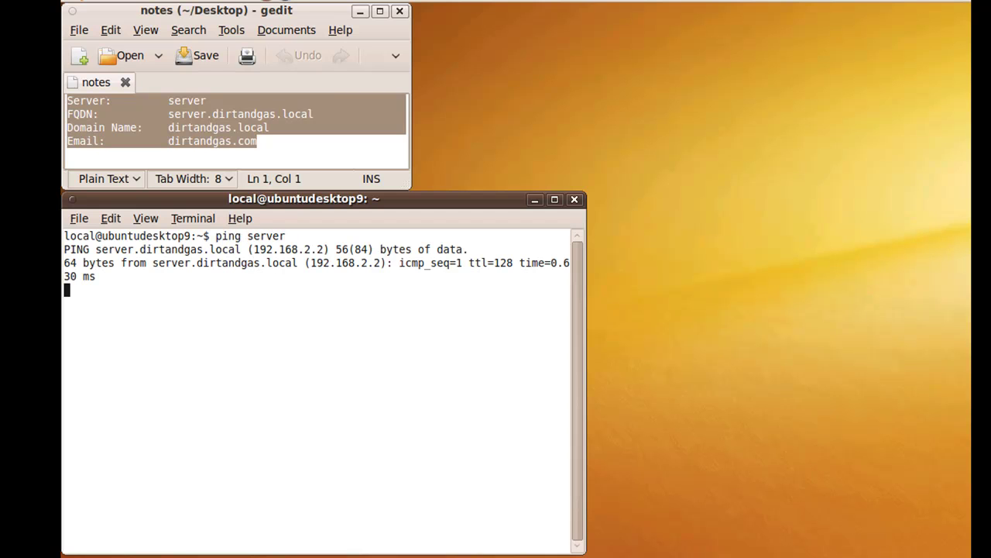
{"action": "key", "text": "ctrl+c"}
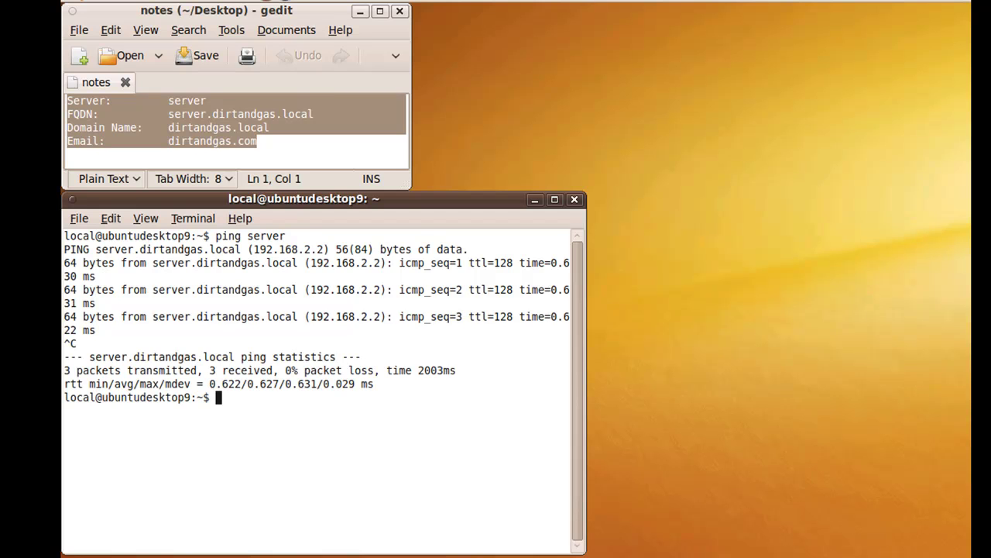
Ping 192.168.2.2, then stop the ping
{"action": "type", "text": "ping 192.168.2.2"}
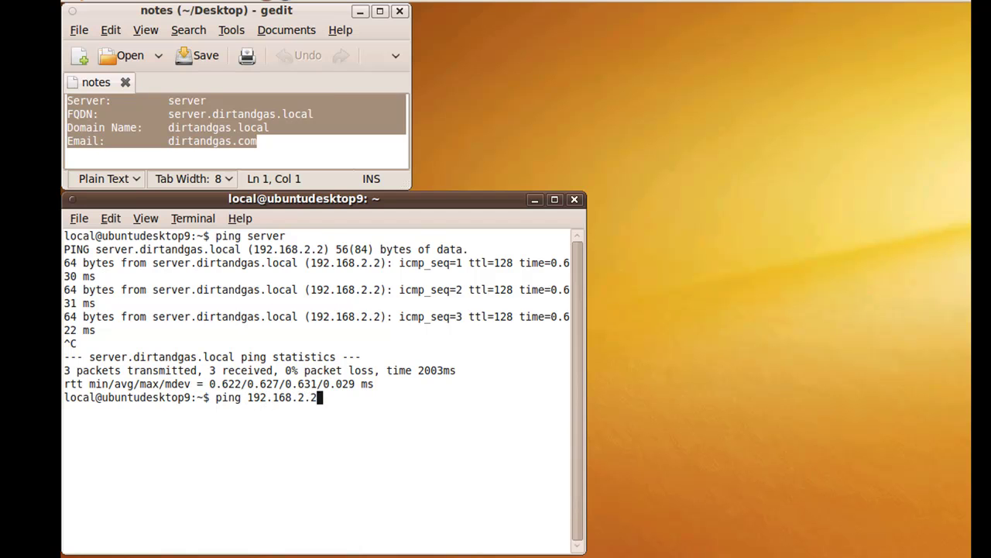
{"action": "key", "text": "Return"}
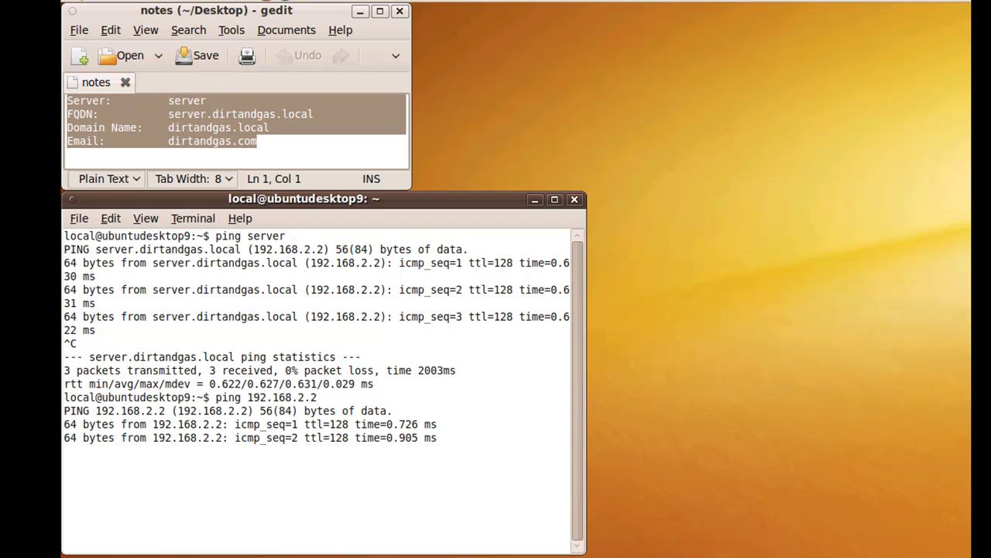
{"action": "key", "text": "ctrl+c"}
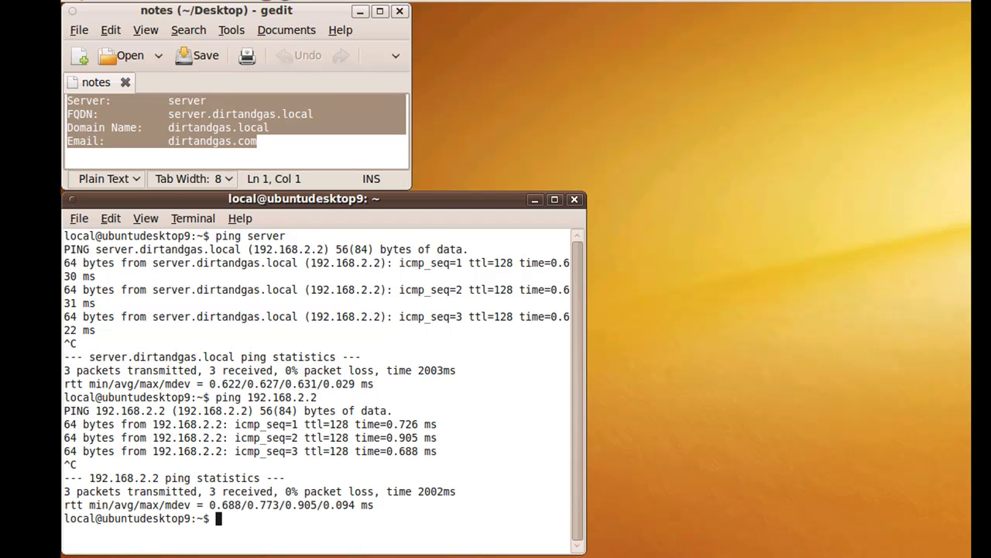
Ping server.dirtandgas.local, see it reported as an unknown host, and stop the ping
{"action": "type", "text": "ping server.d"}
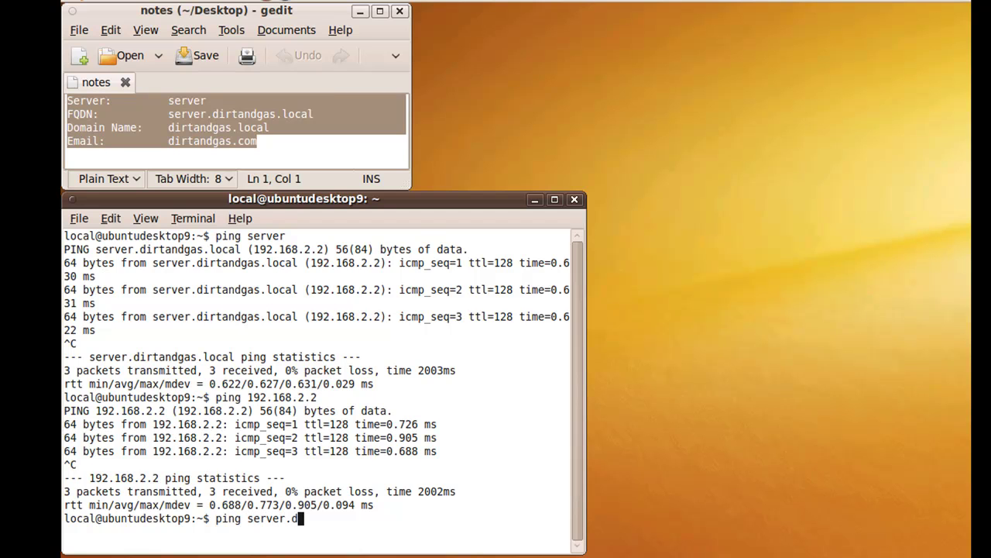
{"action": "type", "text": "irtang"}
{"action": "type", "text": "gas.local"}
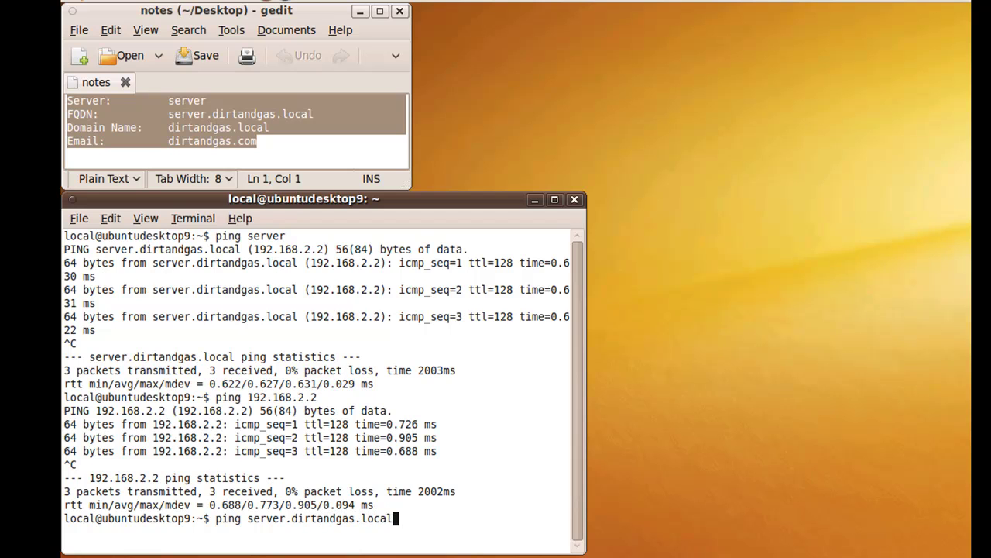
{"action": "key", "text": "Return"}
{"action": "key", "text": "ctrl+c"}
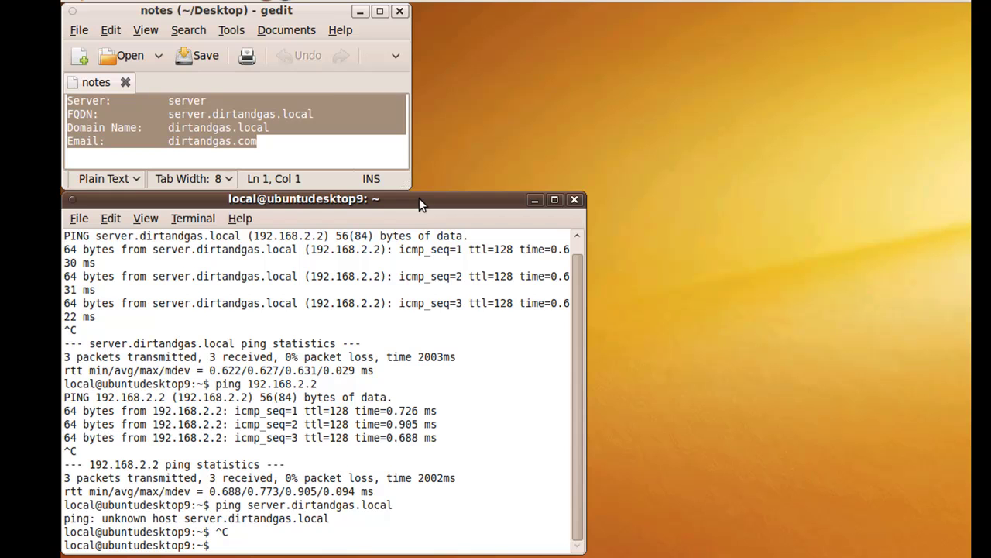
Open /etc/nsswitch.conf in gedit via gksudo, entering the administrator password
{"action": "type", "text": "gksudo gedit "}
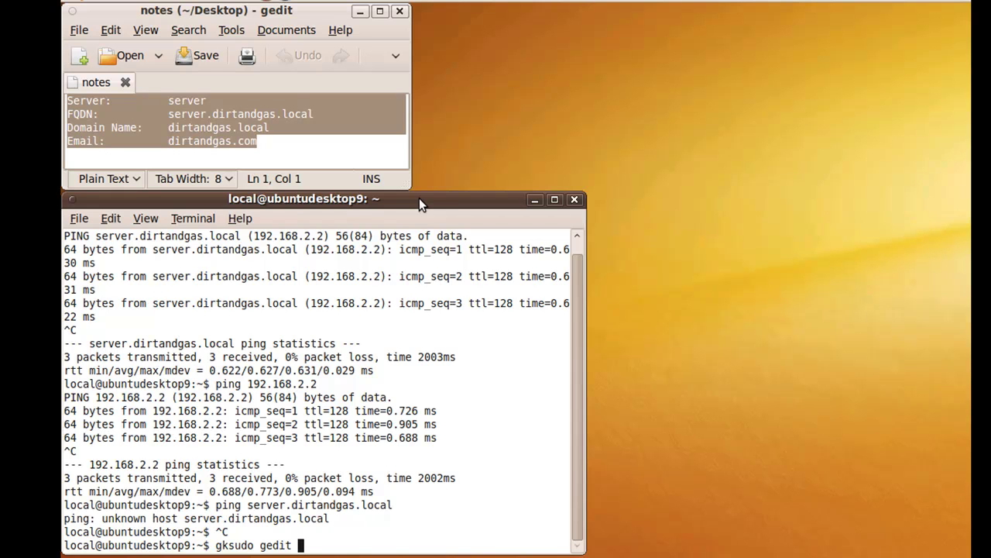
{"action": "type", "text": "/etc/nsswitch."}
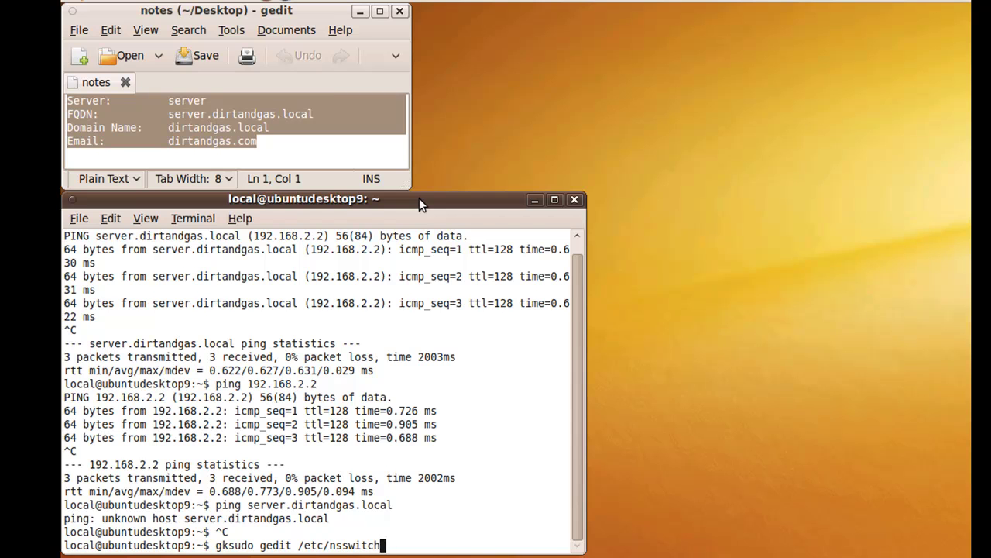
{"action": "type", "text": "conf"}
{"action": "key", "text": "Return"}
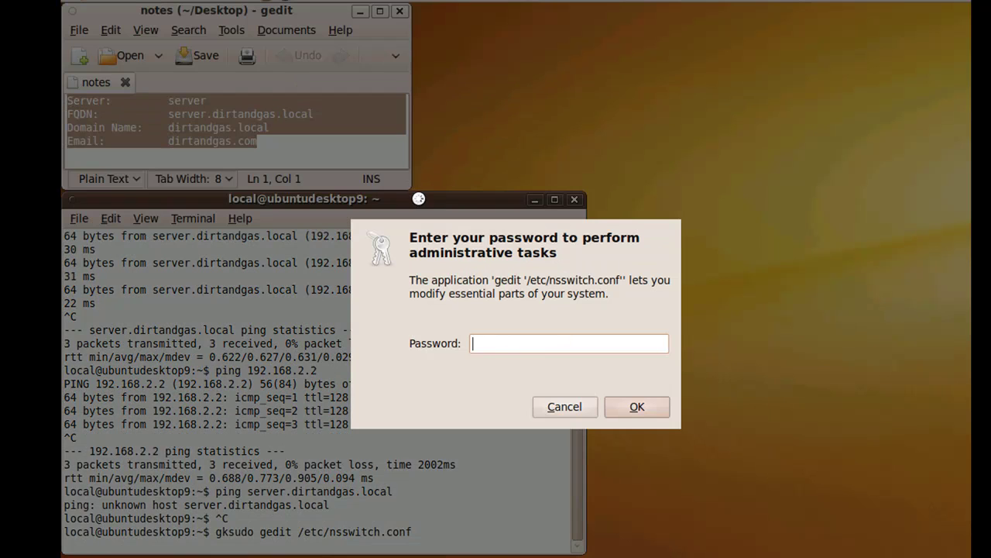
{"action": "type", "text": "********"}
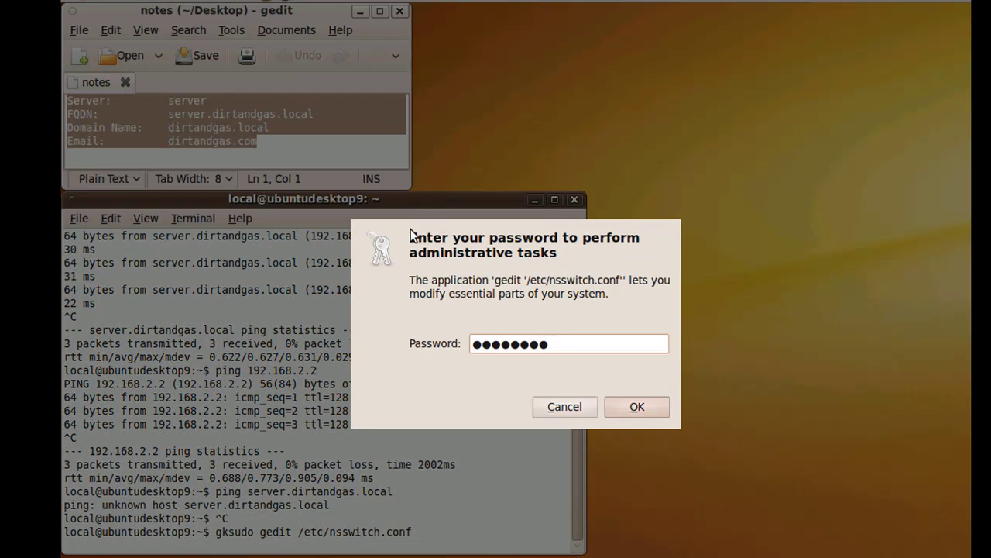
{"action": "key", "text": "Return"}
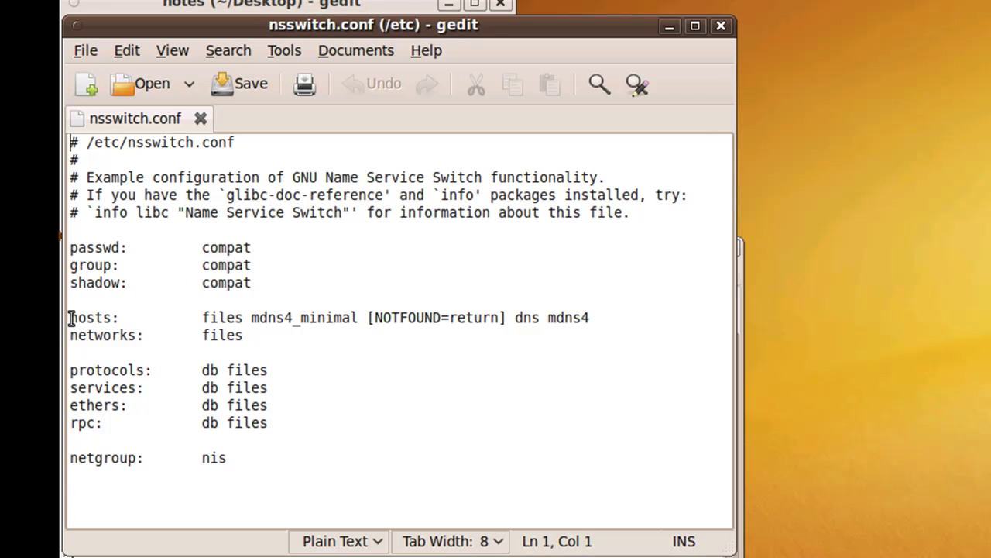
Copy the hosts line and comment out the original with '#'
{"action": "left_click_drag", "start_coordinate": [69, 317], "coordinate": [610, 320]}
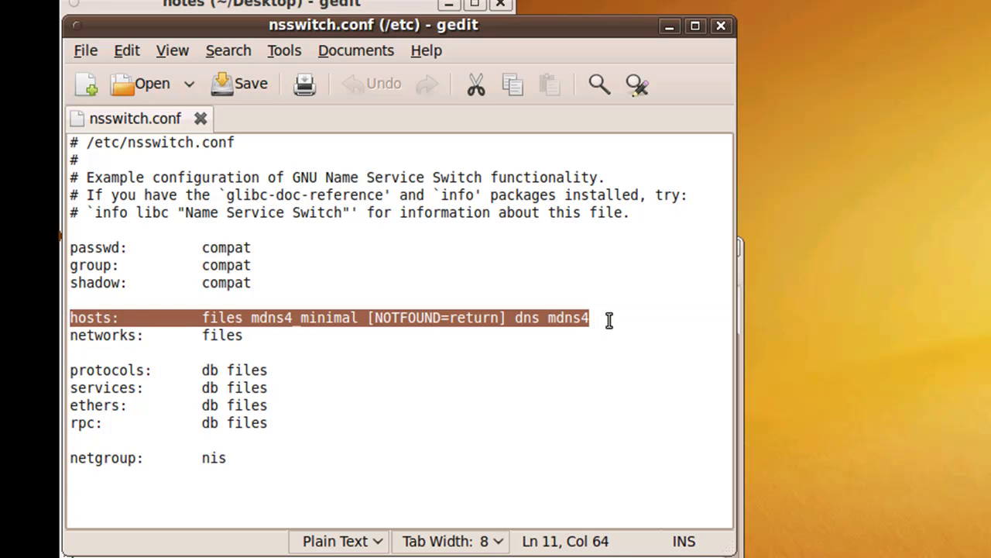
{"action": "left_click", "coordinate": [72, 318]}
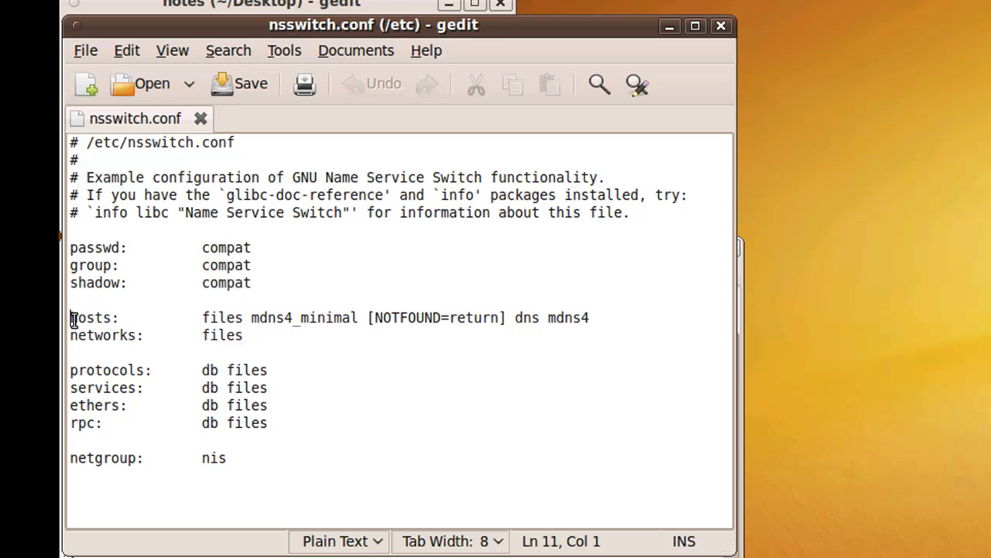
{"action": "key", "text": "ctrl+shift+End"}
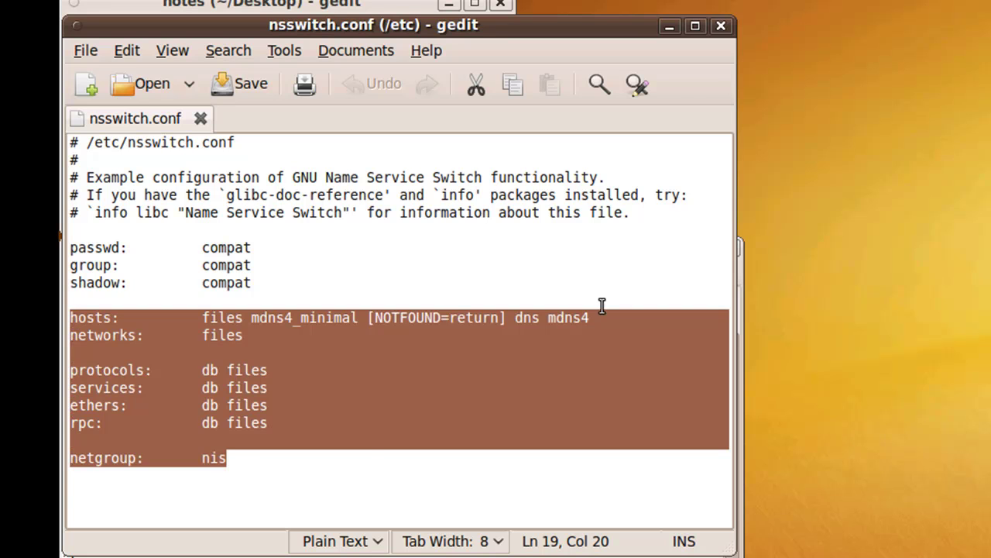
{"action": "left_click_drag", "start_coordinate": [606, 318], "coordinate": [67, 319]}
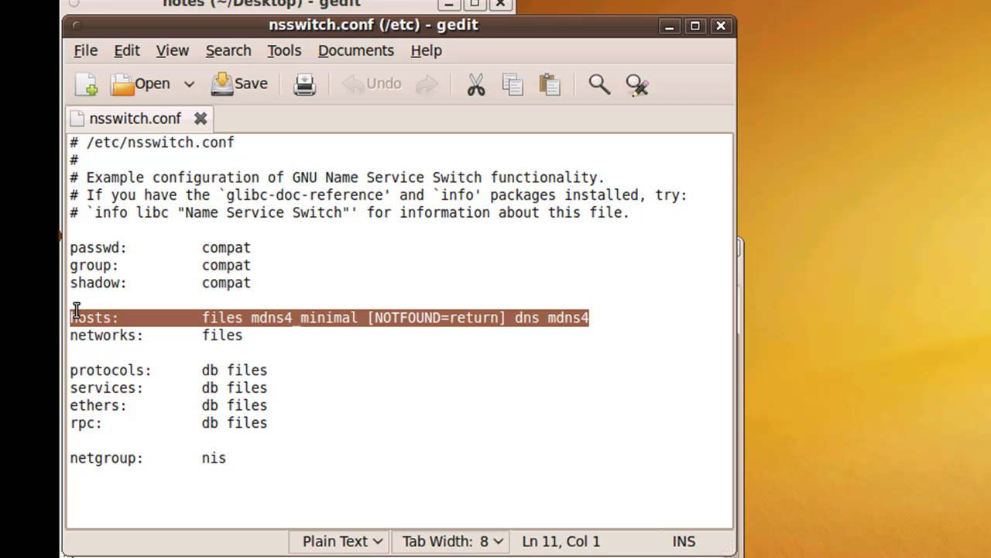
{"action": "left_click", "coordinate": [75, 318]}
{"action": "left_click", "coordinate": [70, 318]}
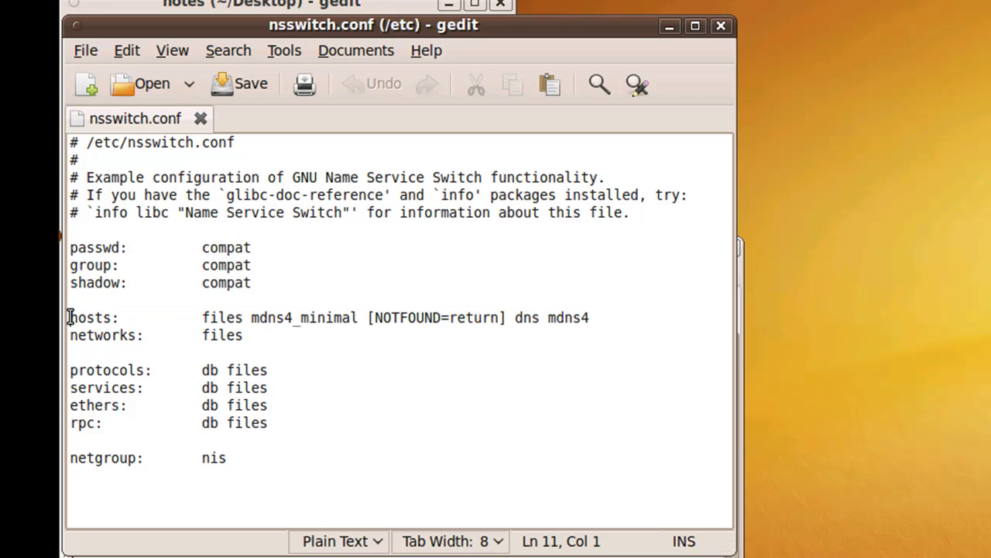
{"action": "type", "text": "#"}
Paste a new hosts line, remove 'mdns4_minimal [NOTFOUND=return]' so it reads 'files dns mdns4', and save
{"action": "left_click", "coordinate": [70, 299]}
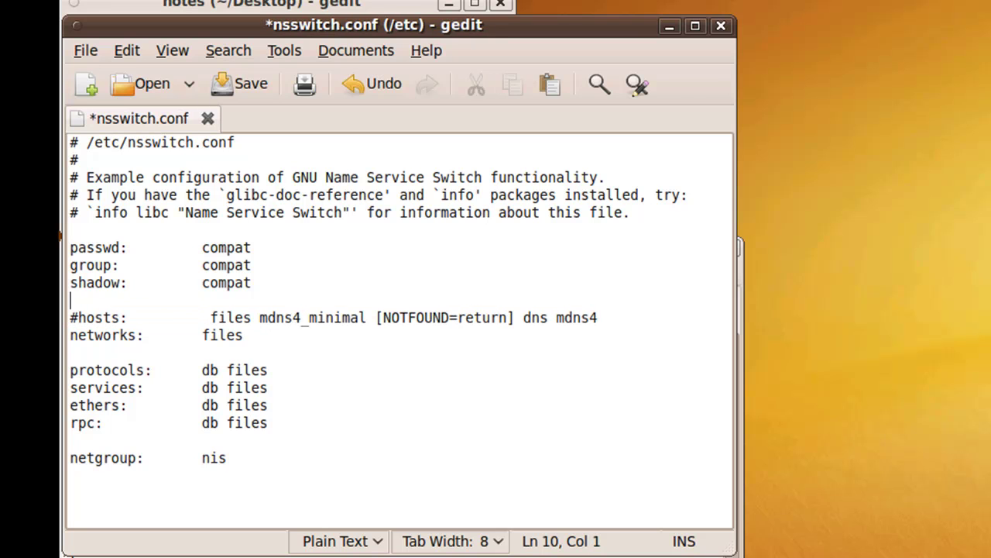
{"action": "left_click", "coordinate": [252, 283]}
{"action": "key", "text": "Down"}
{"action": "key", "text": "Return"}
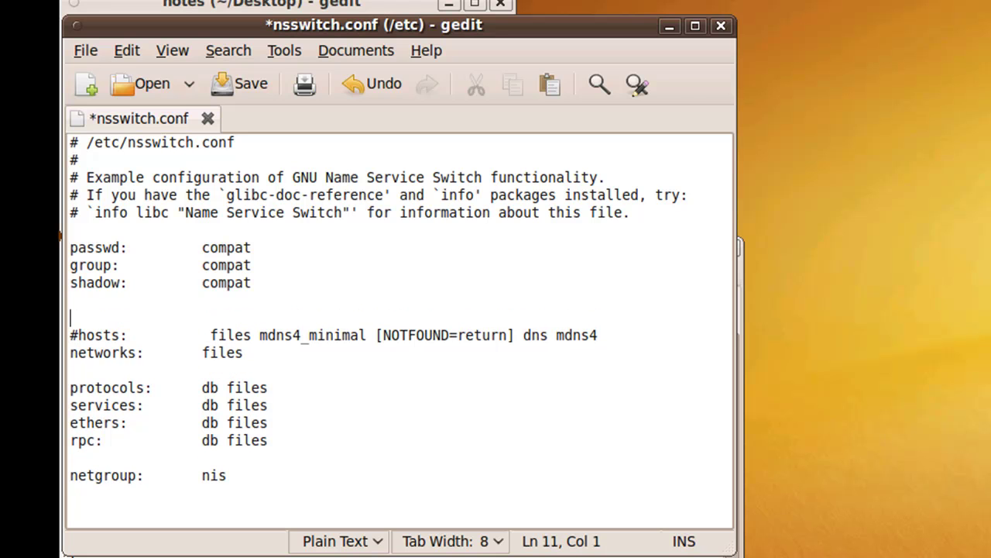
{"action": "key", "text": "ctrl+v"}
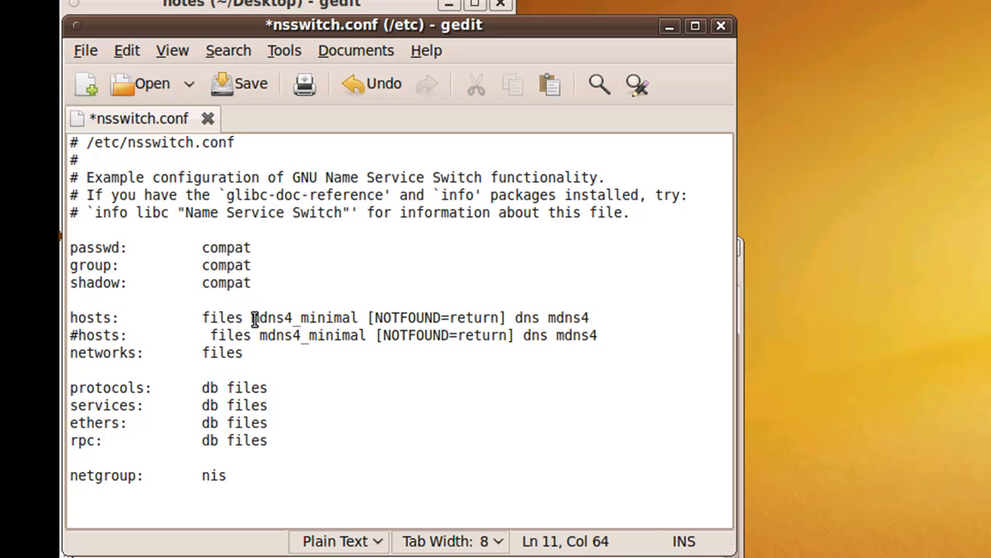
{"action": "left_click_drag", "start_coordinate": [252, 318], "coordinate": [510, 327]}
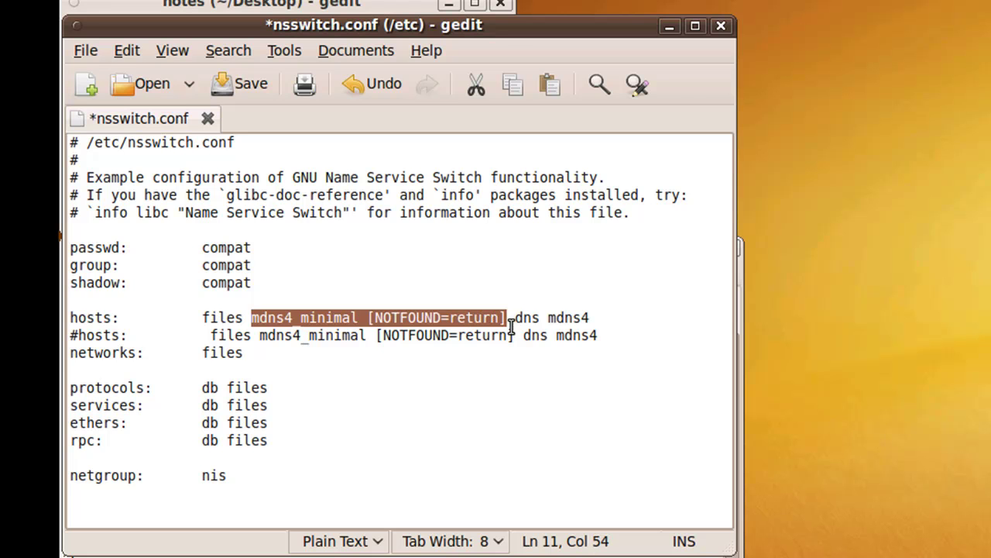
{"action": "key", "text": "BackSpace"}
{"action": "key", "text": "BackSpace"}
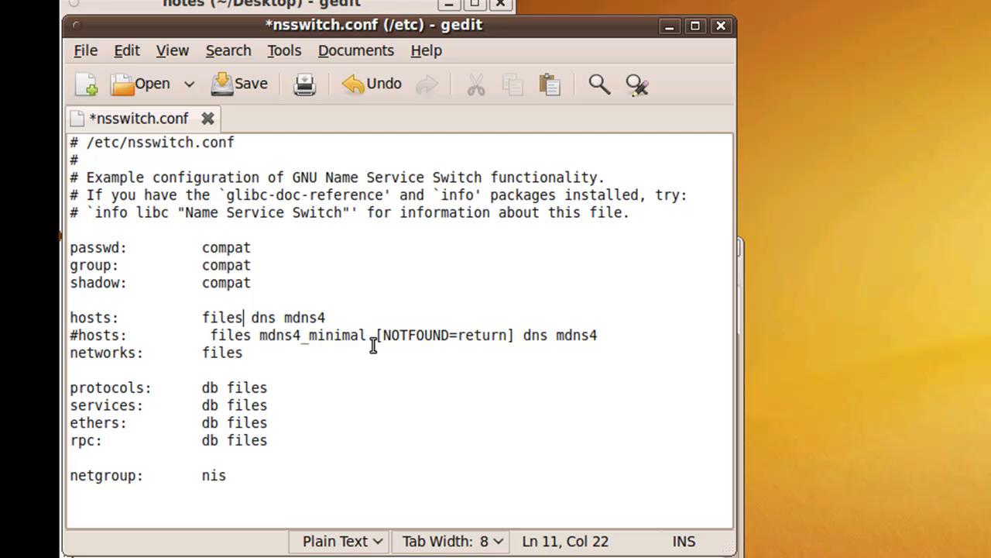
{"action": "left_click", "coordinate": [242, 90]}
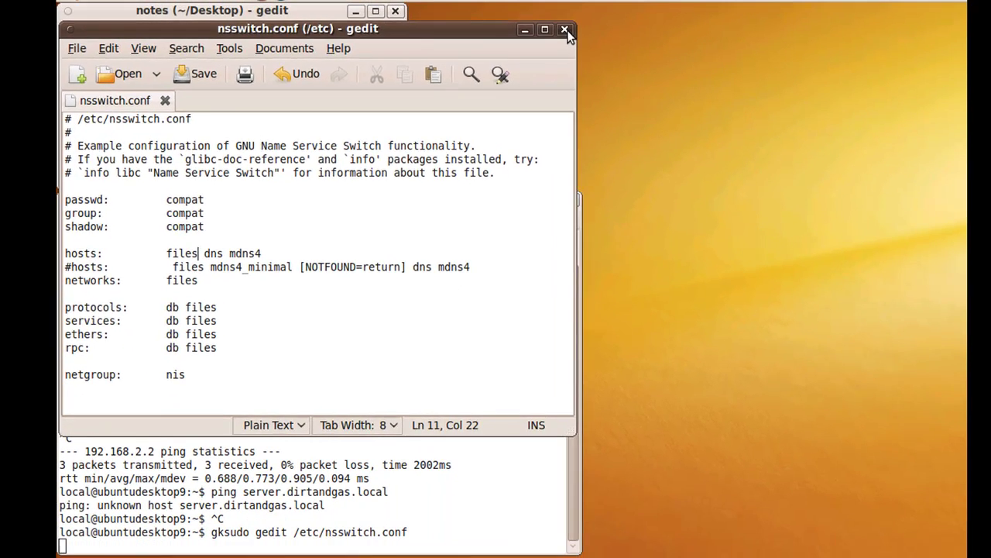
Close gedit, rerun the ping to server.dirtandgas.local (now replying from 192.168.2.2), then enter 'gksudo gedit /etc/hosts'
{"action": "left_click", "coordinate": [566, 31]}
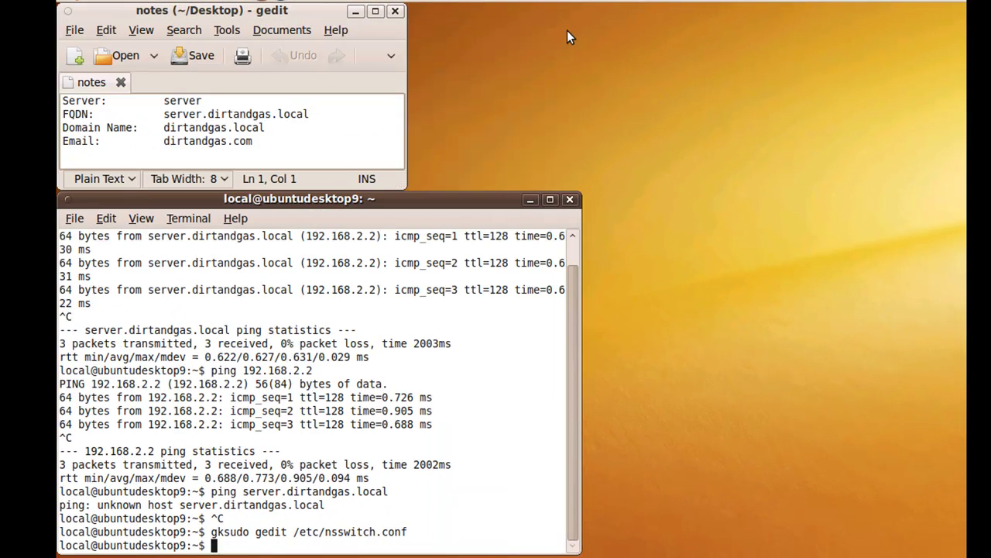
{"action": "key", "text": "Up"}
{"action": "key", "text": "Up"}
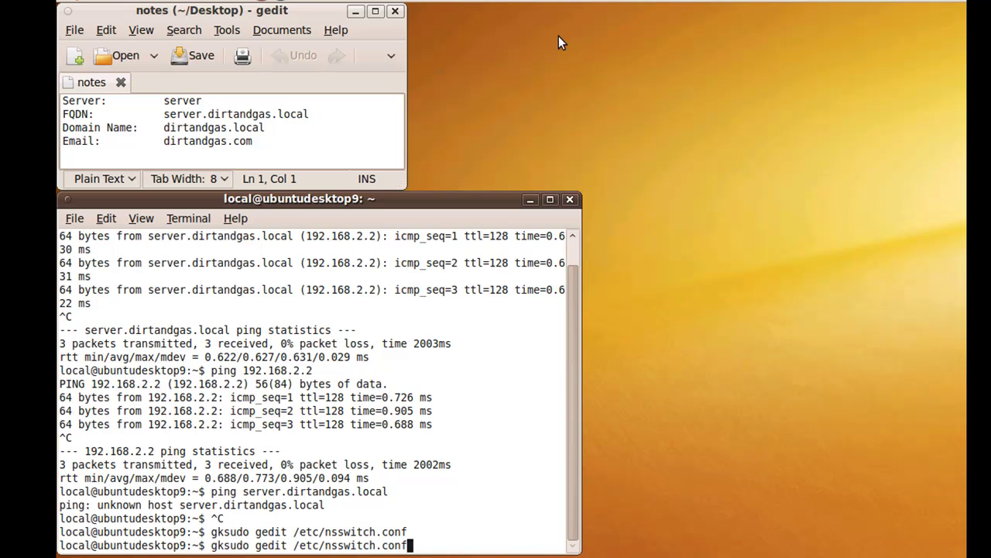
{"action": "key", "text": "Return"}
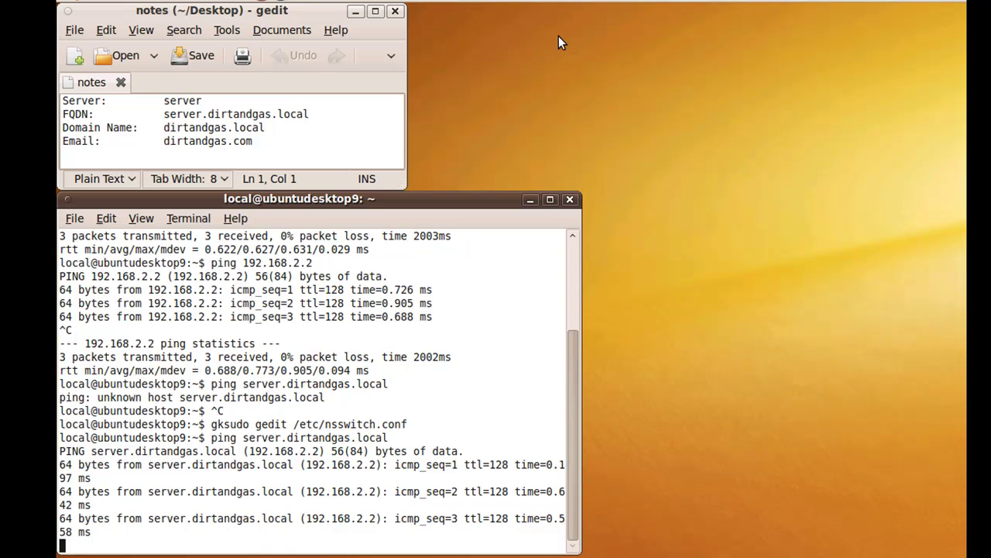
{"action": "key", "text": "ctrl+c"}
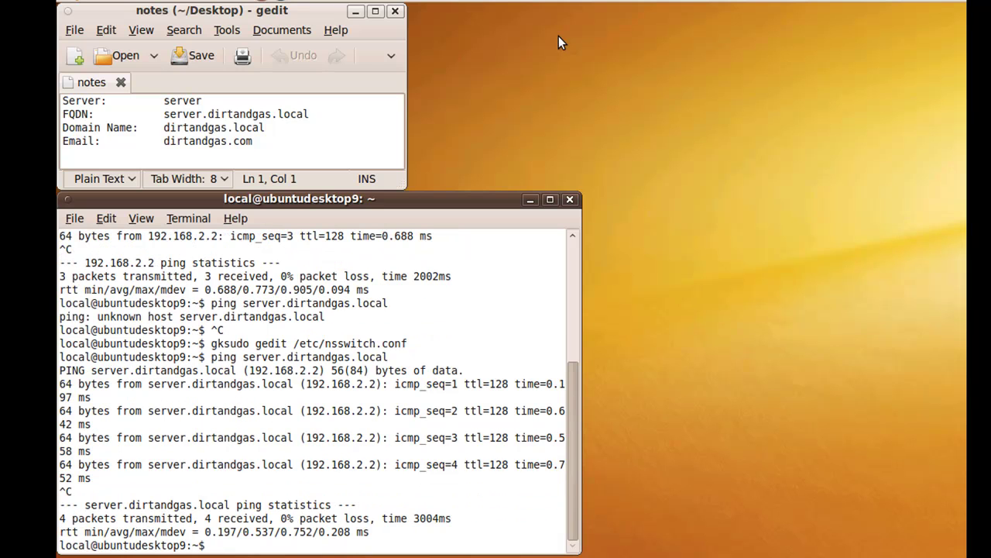
{"action": "type", "text": "gksudo gedit /etc/"}
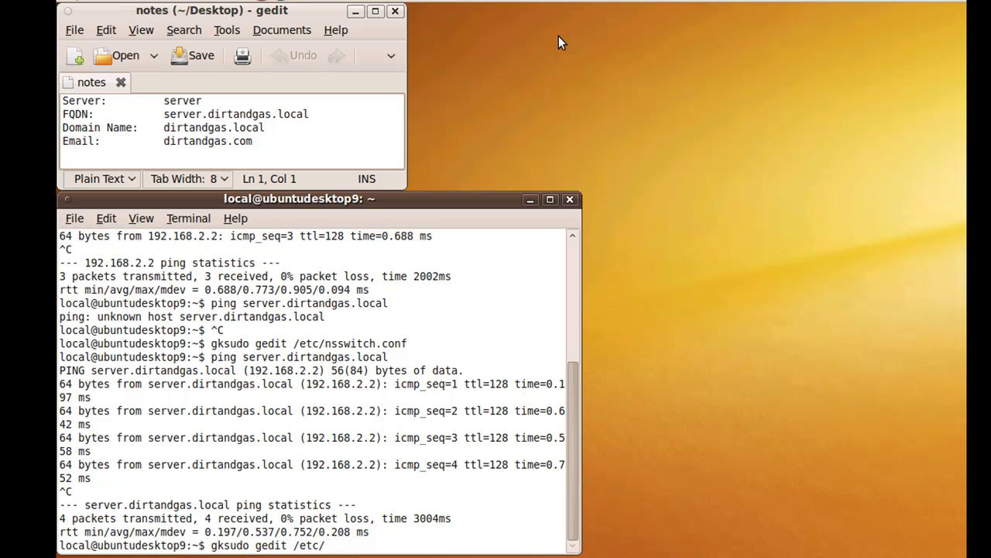
{"action": "type", "text": "hosts"}
Add the line '192.168.2.2<Tab>server.dirtandgas.local' to /etc/hosts, then close the file and save
{"action": "key", "text": "Return"}
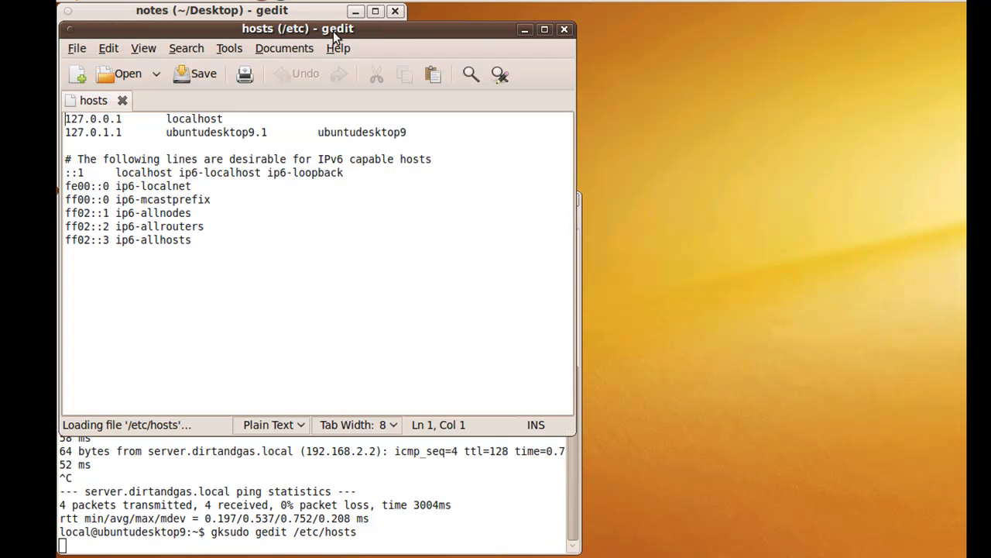
{"action": "left_click_drag", "start_coordinate": [335, 33], "coordinate": [381, 180]}
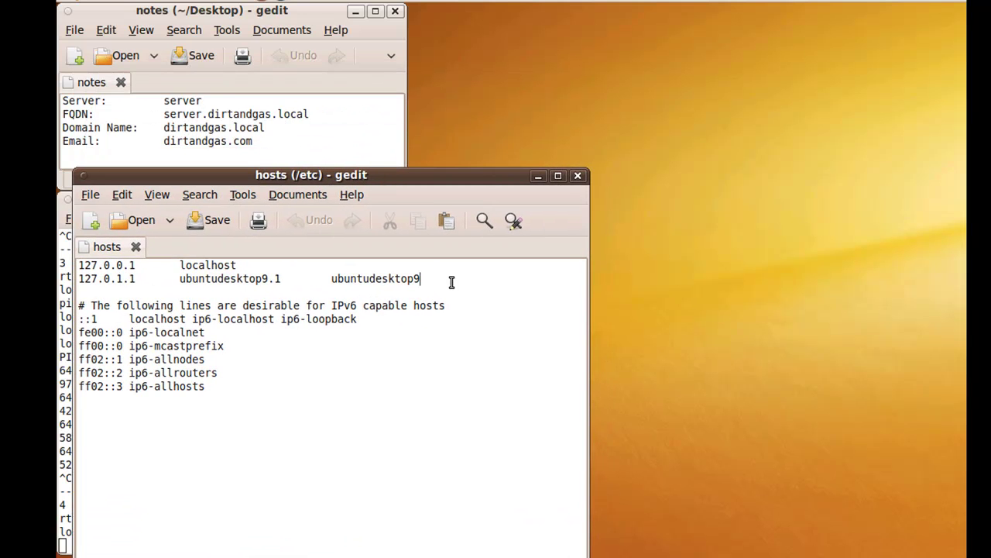
{"action": "key", "text": "Return"}
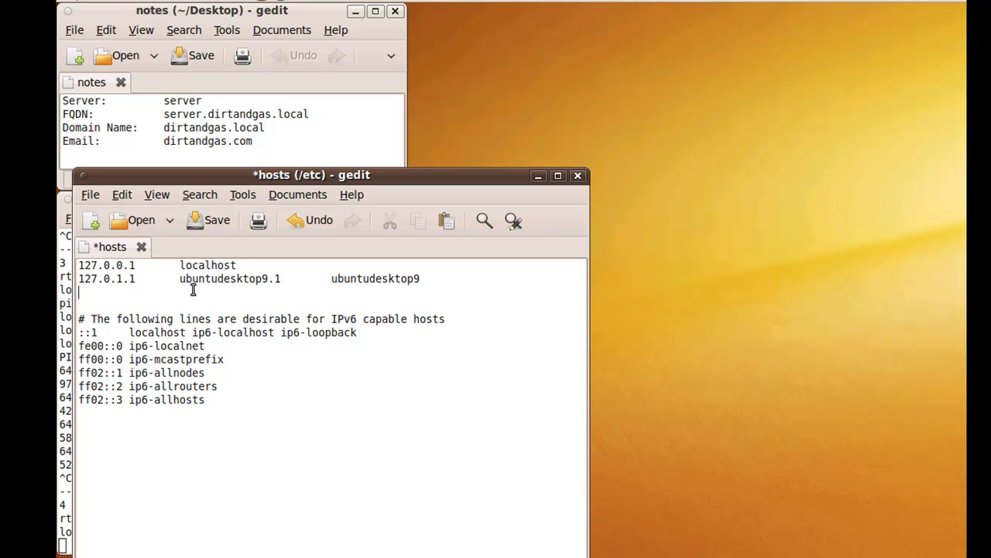
{"action": "type", "text": "192.168.2.2"}
{"action": "key", "text": "Tab"}
{"action": "left_click_drag", "start_coordinate": [163, 114], "coordinate": [329, 120]}
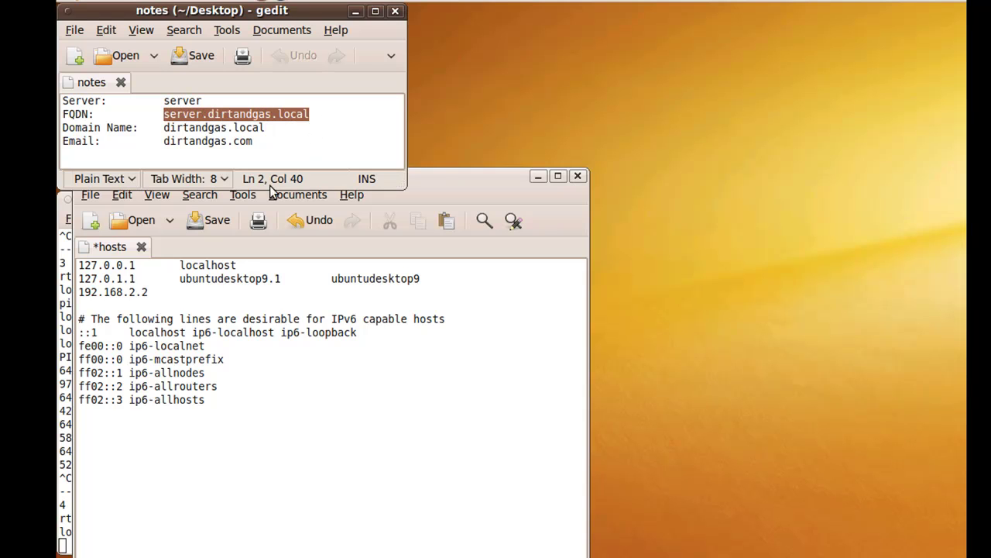
{"action": "left_click", "coordinate": [189, 292]}
{"action": "middle_click", "coordinate": [190, 292]}
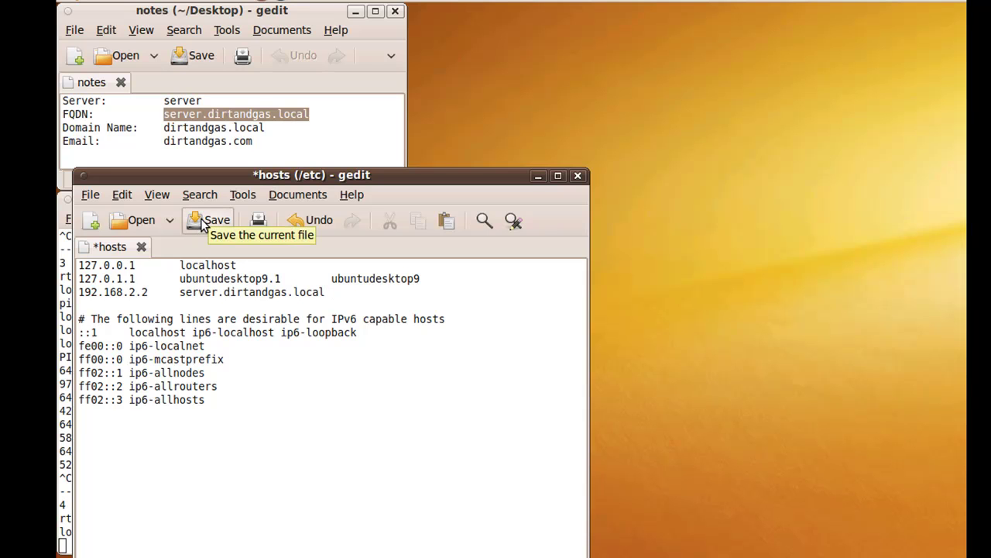
{"action": "left_click", "coordinate": [579, 176]}
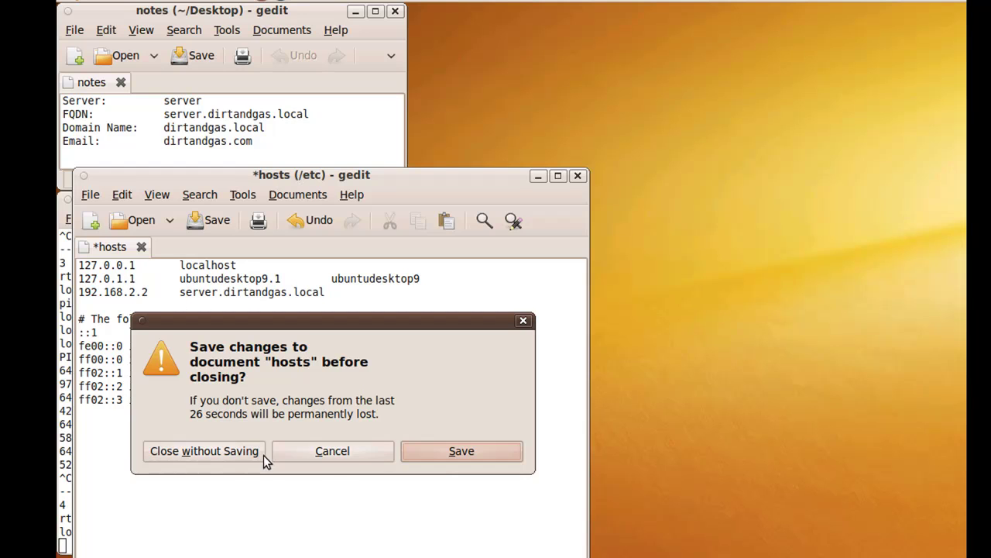
{"action": "left_click", "coordinate": [438, 457]}
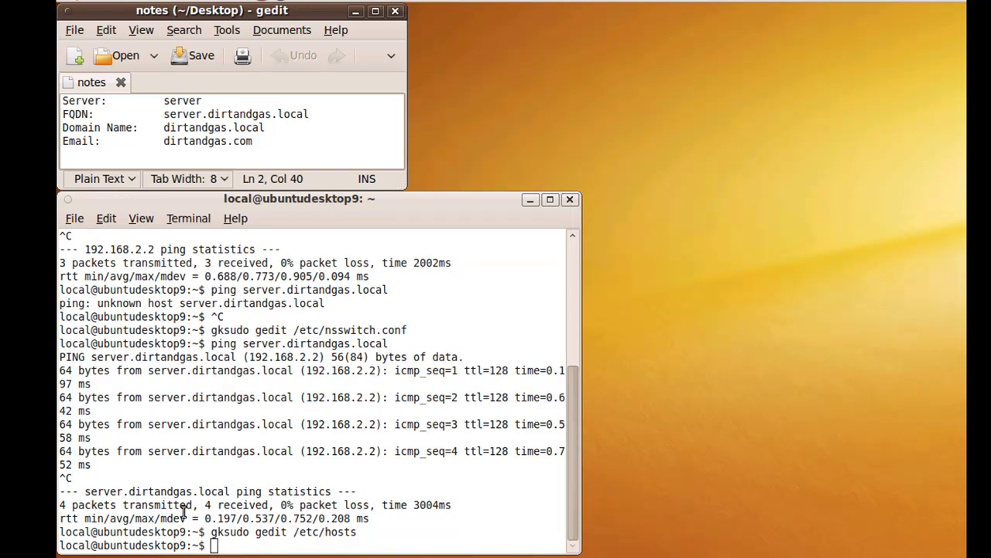
Launch Synaptic Package Manager from System > Administration, authenticating with the administrator password
{"action": "left_click", "coordinate": [220, 544]}
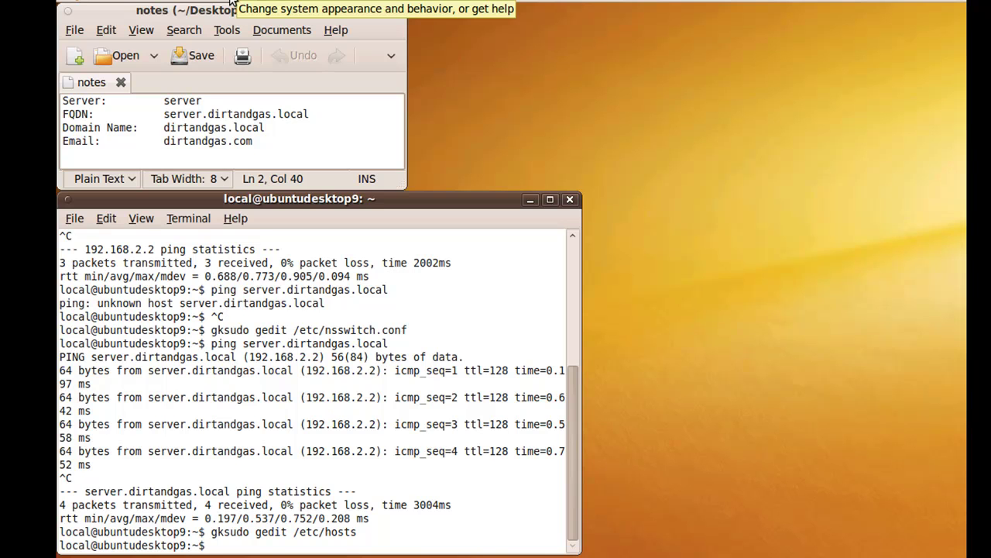
{"action": "left_click", "coordinate": [229, 2]}
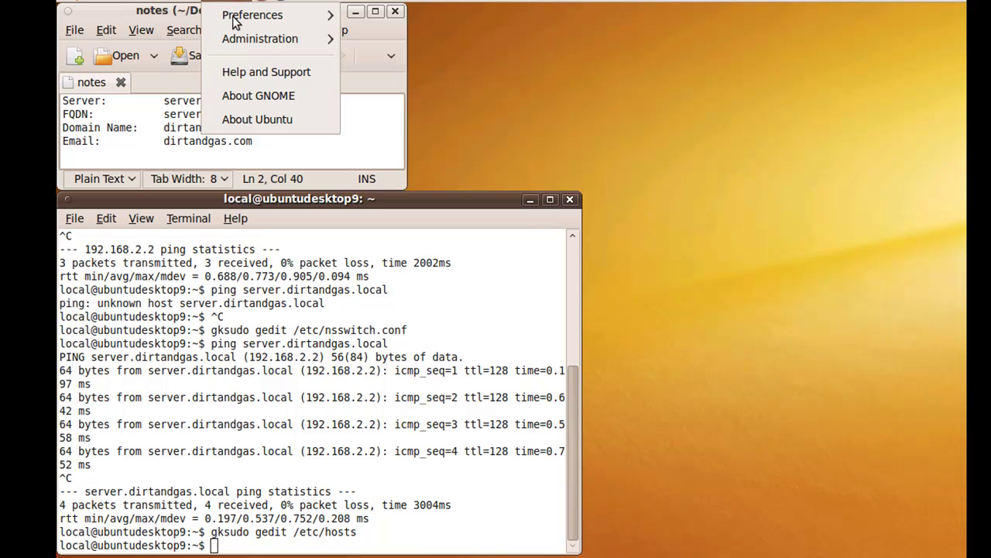
{"action": "mouse_move", "coordinate": [232, 40]}
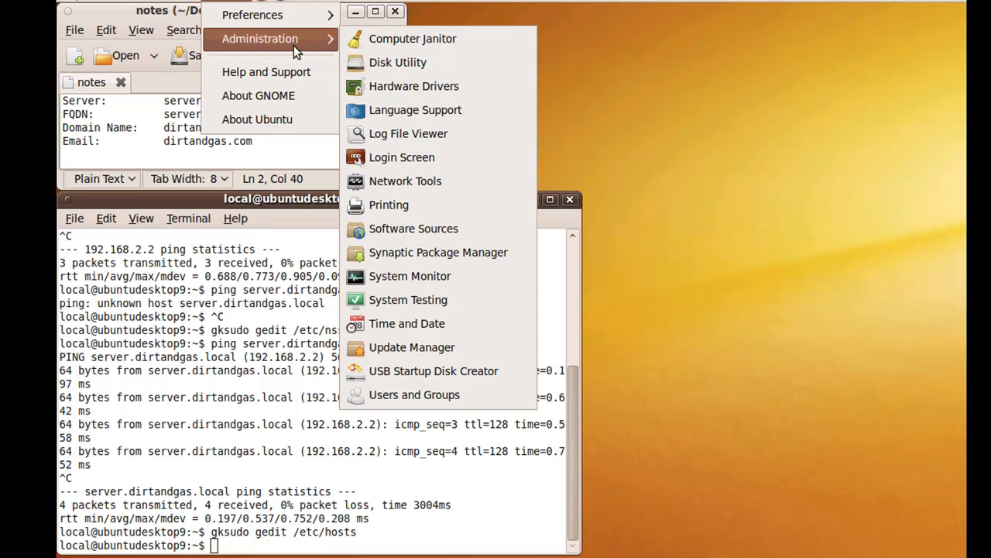
{"action": "left_click", "coordinate": [363, 251]}
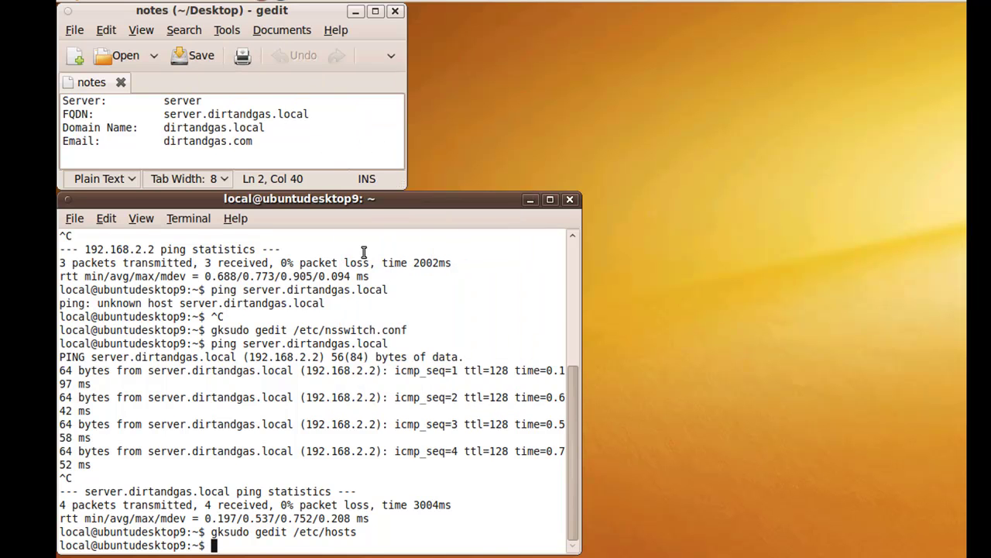
{"action": "type", "text": "******"}
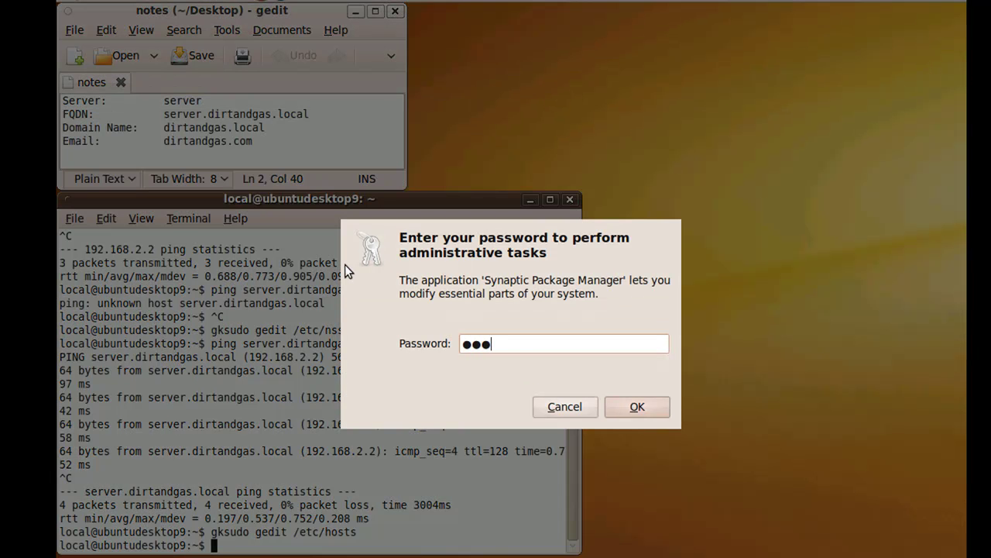
{"action": "type", "text": "**"}
{"action": "key", "text": "Return"}
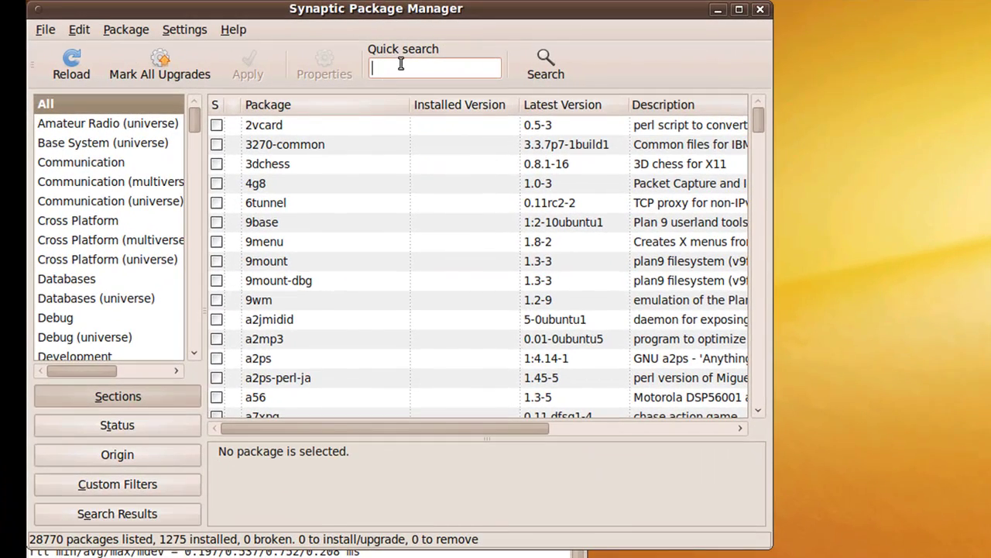
Search 'likewise', mark likewise-open-gui plus its likewise-open dependency, and apply the installation
{"action": "left_click", "coordinate": [401, 63]}
{"action": "type", "text": "likewise"}
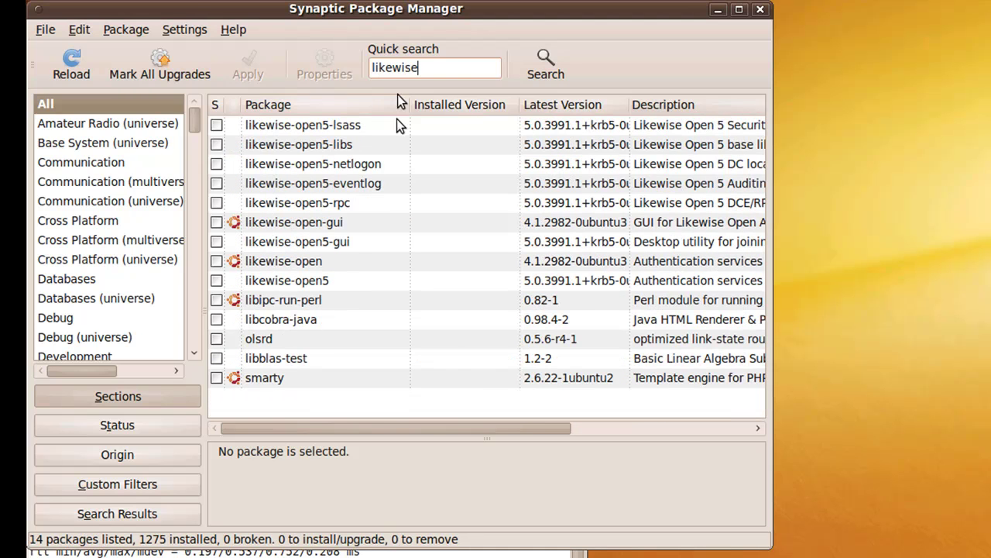
{"action": "left_click", "coordinate": [216, 224]}
{"action": "left_click", "coordinate": [237, 248]}
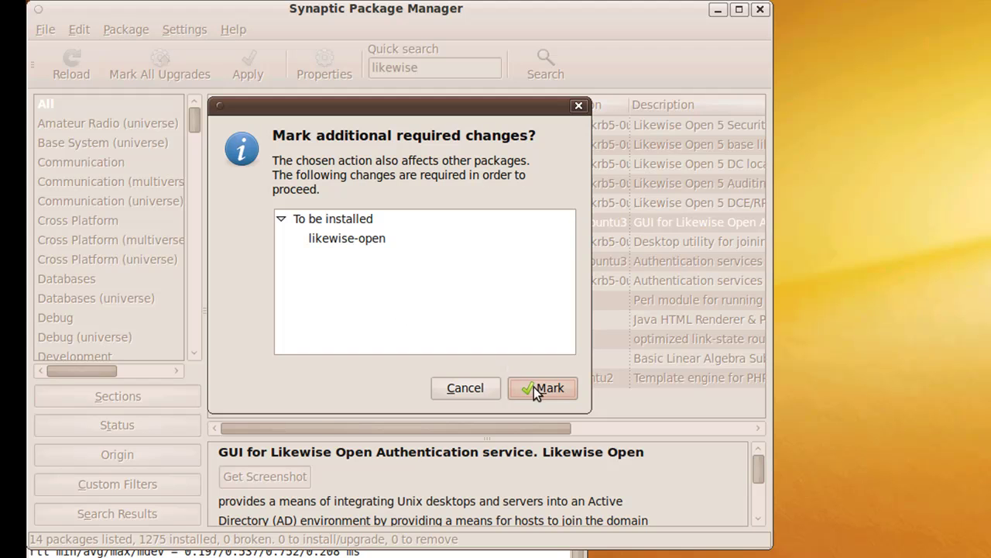
{"action": "left_click", "coordinate": [541, 388]}
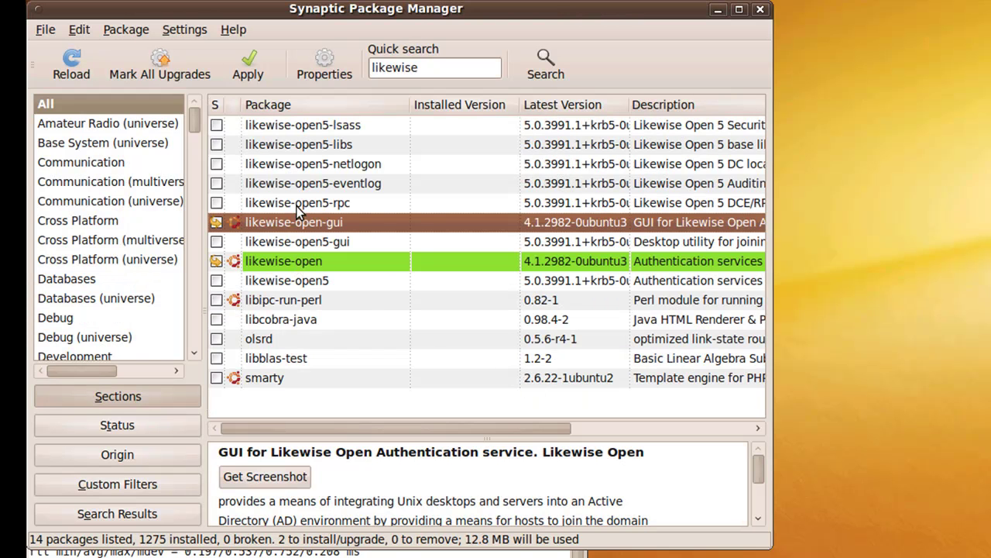
{"action": "left_click", "coordinate": [271, 62]}
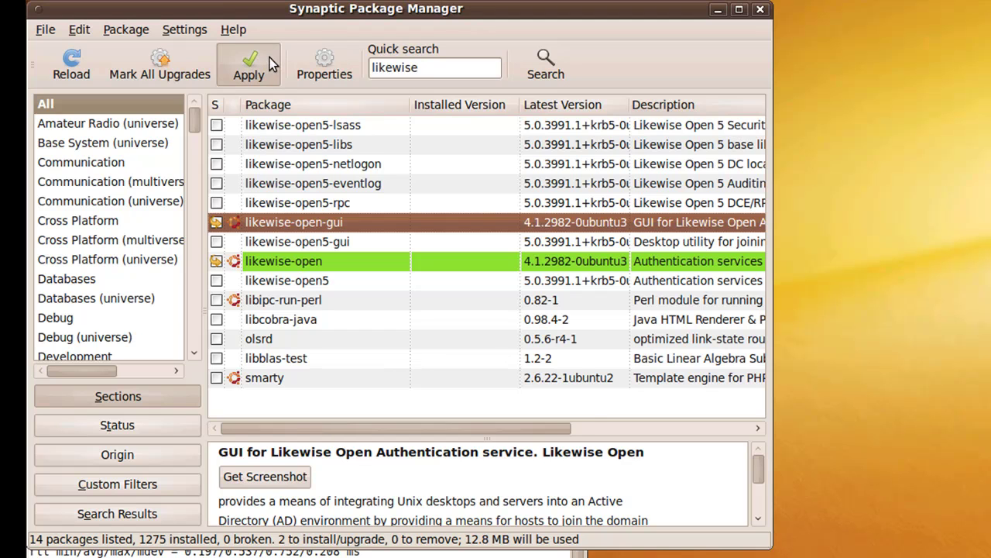
{"action": "left_click", "coordinate": [543, 447]}
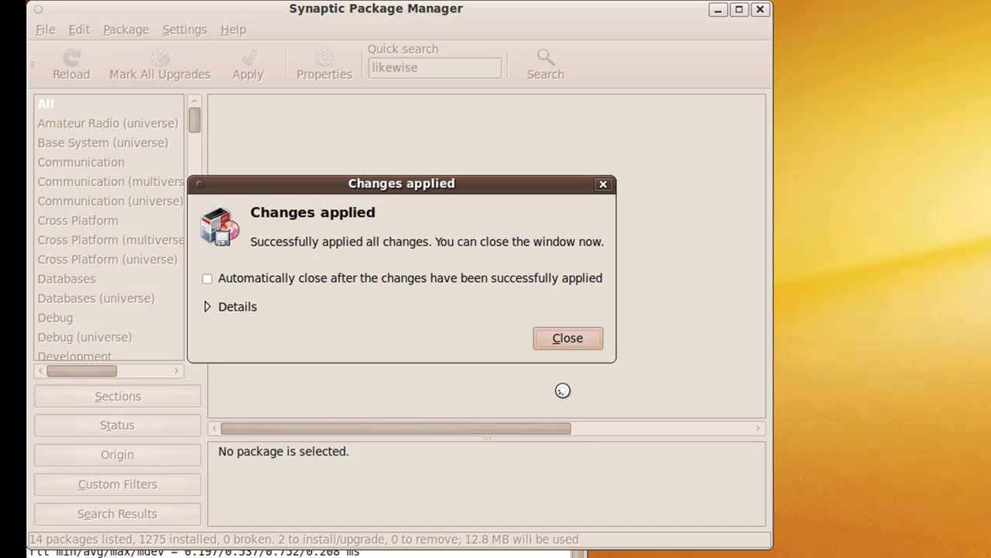
Dismiss the changes-applied notice and open the domain notes file from the desktop
{"action": "left_click", "coordinate": [561, 339]}
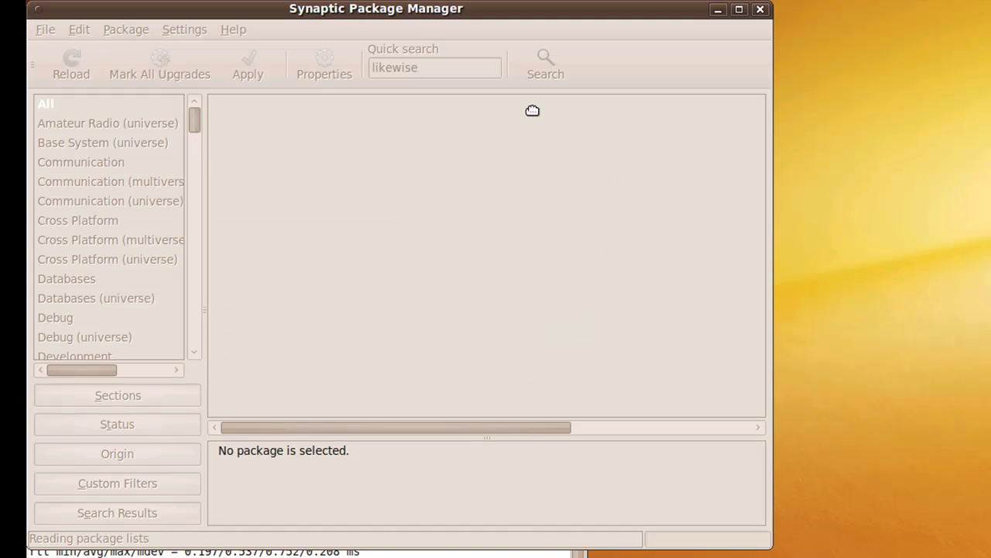
{"action": "left_click_drag", "start_coordinate": [416, 14], "coordinate": [568, 244]}
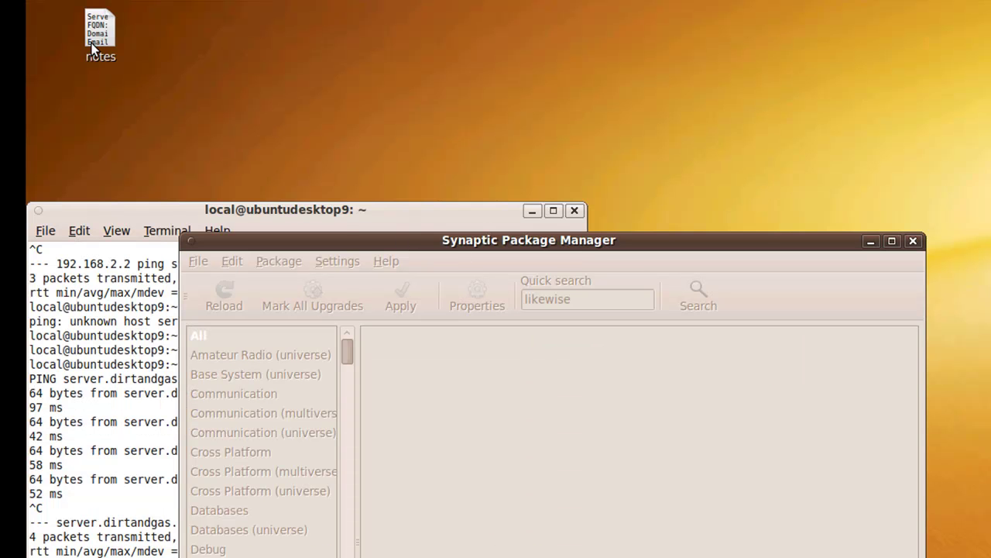
{"action": "double_click", "coordinate": [99, 61]}
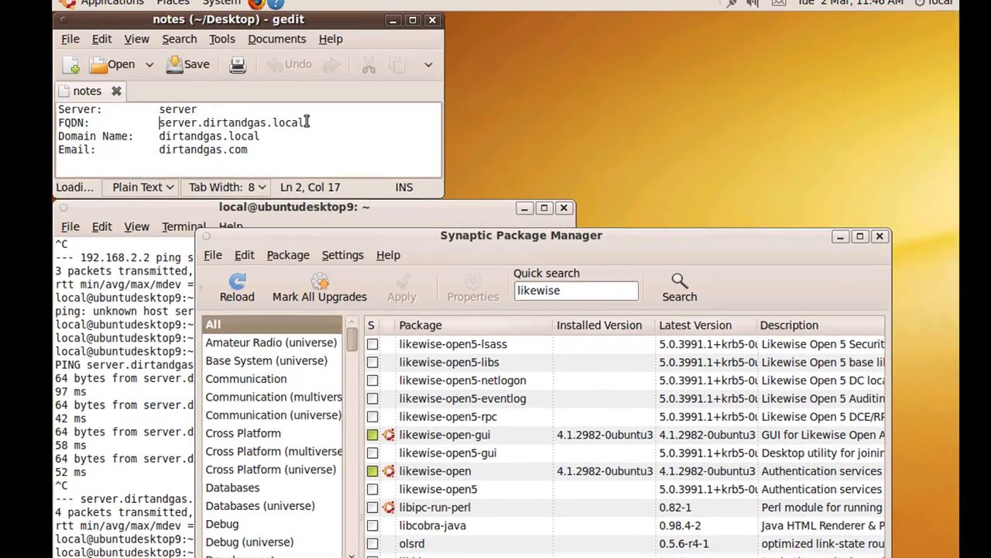
Select the server's full domain name in the notes and close Synaptic
{"action": "left_click_drag", "start_coordinate": [308, 121], "coordinate": [159, 123]}
{"action": "left_click_drag", "start_coordinate": [340, 232], "coordinate": [347, 97]}
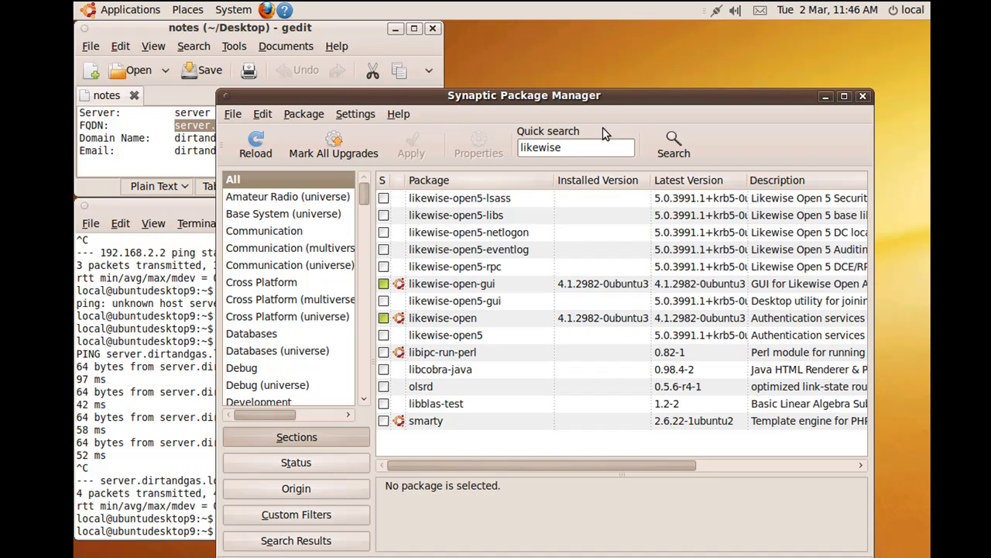
{"action": "left_click", "coordinate": [863, 96]}
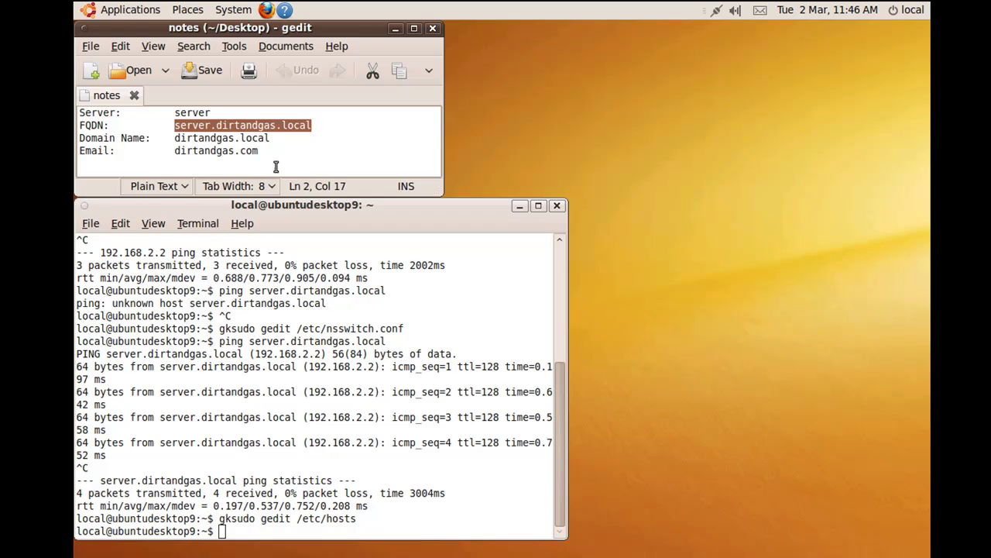
Open Active Directory membership from System > Administration and enter the domain dirtandgas.local
{"action": "left_click", "coordinate": [244, 10]}
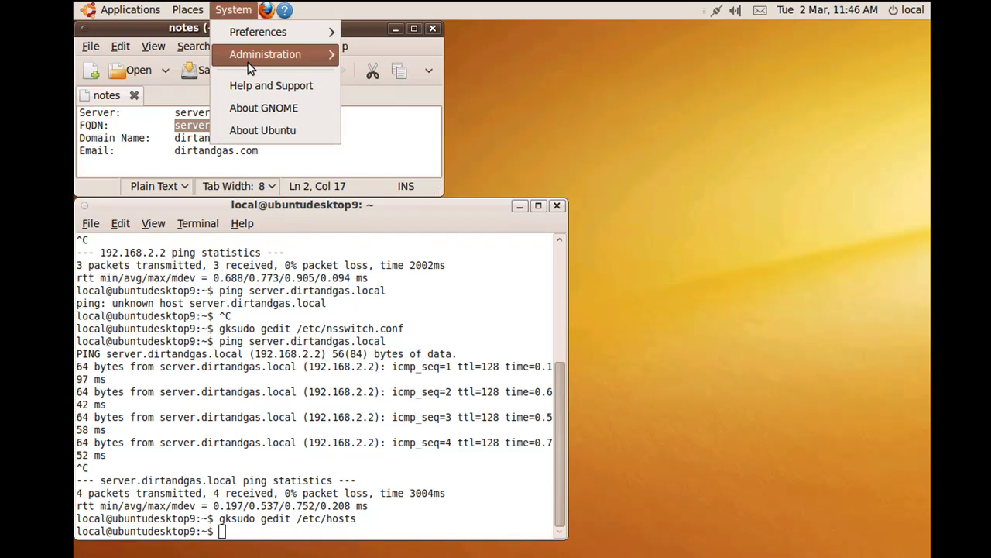
{"action": "mouse_move", "coordinate": [249, 68]}
{"action": "left_click", "coordinate": [411, 52]}
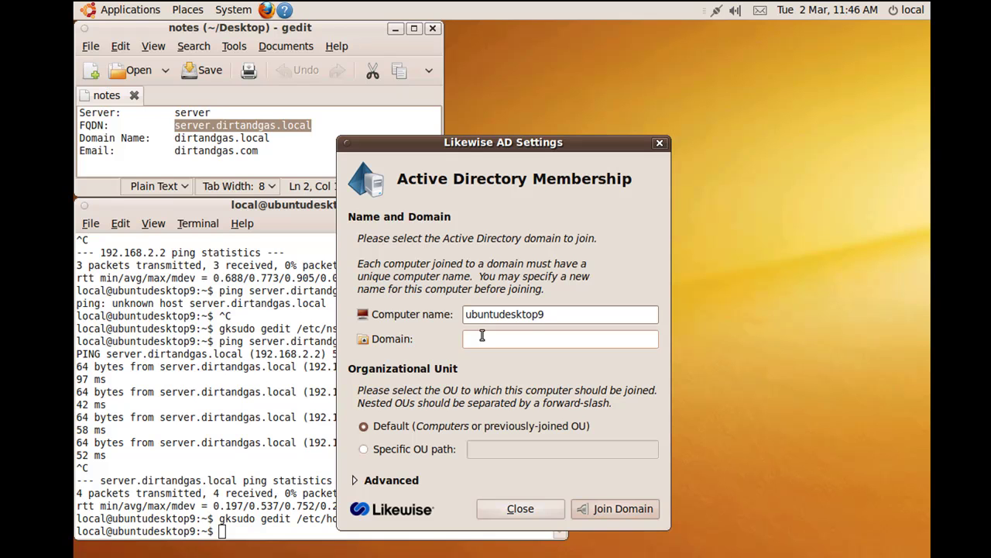
{"action": "type", "text": "dirtandgas.local"}
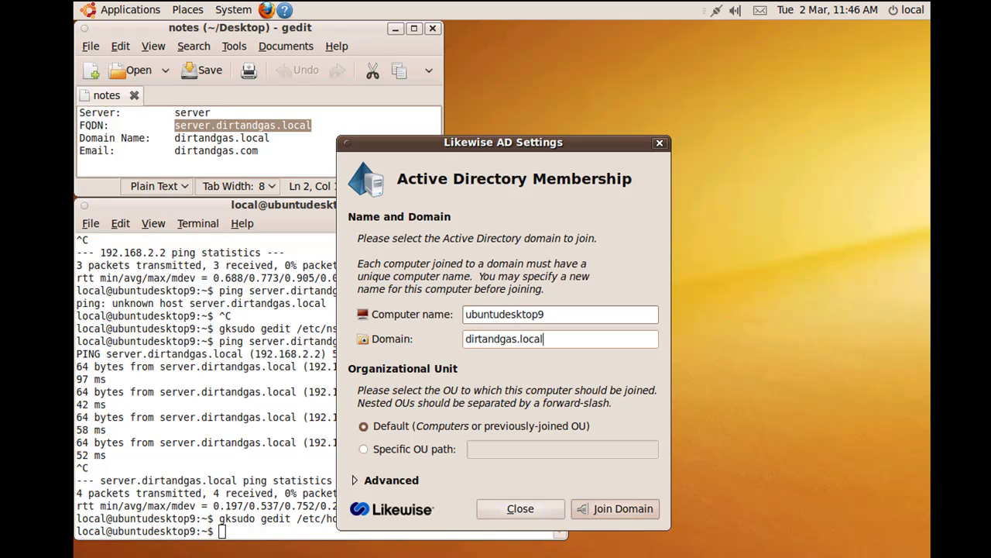
{"action": "left_click_drag", "start_coordinate": [175, 138], "coordinate": [277, 138]}
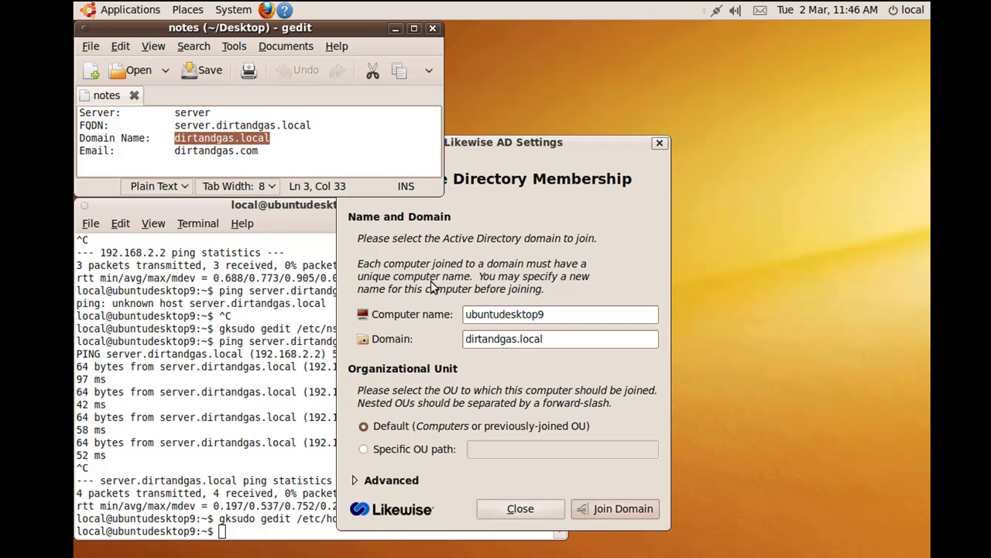
{"action": "left_click", "coordinate": [527, 280]}
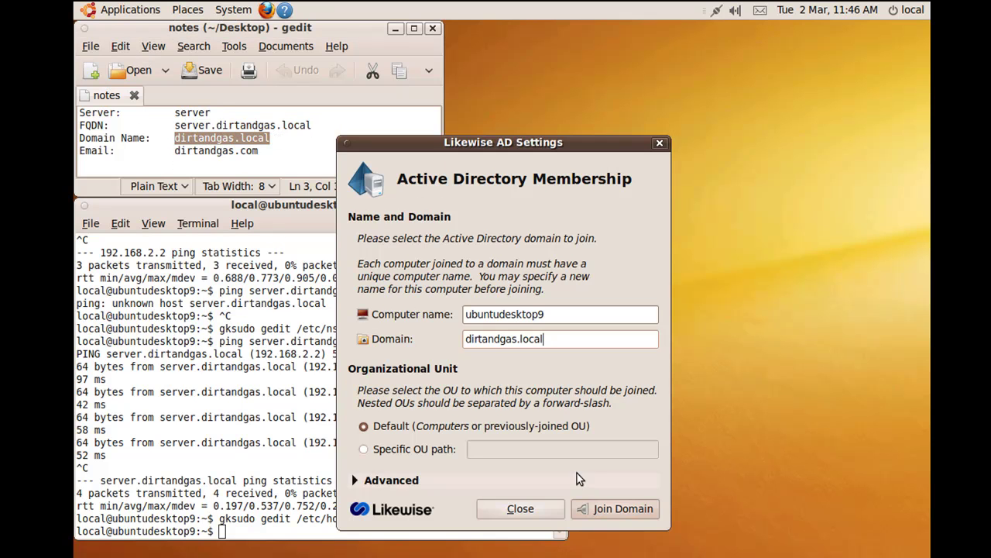
Join DIRTANDGAS.LOCAL with the domain admin's user name and password, then close Likewise
{"action": "left_click", "coordinate": [612, 509]}
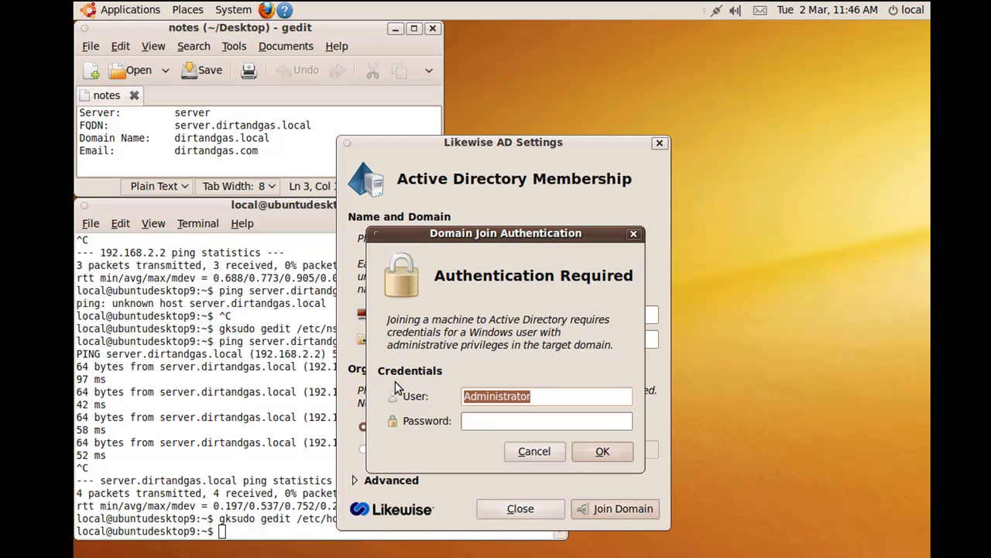
{"action": "type", "text": "test"}
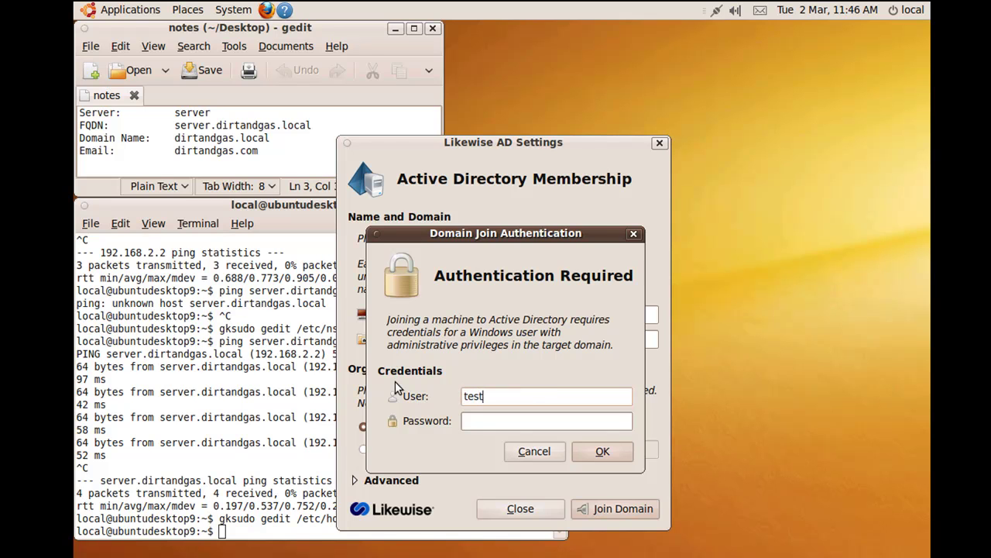
{"action": "key", "text": "Tab"}
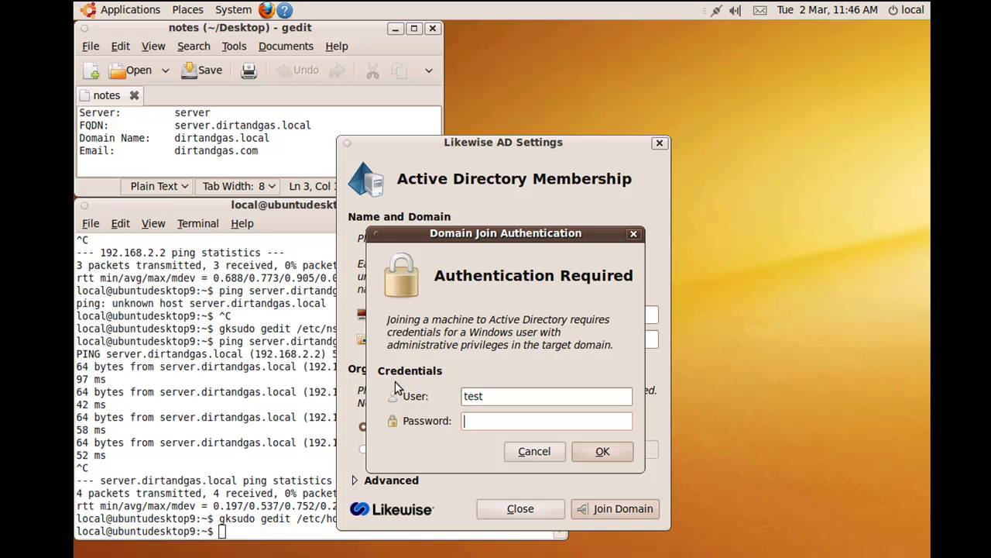
{"action": "type", "text": "●●●●●●●●"}
{"action": "key", "text": "Return"}
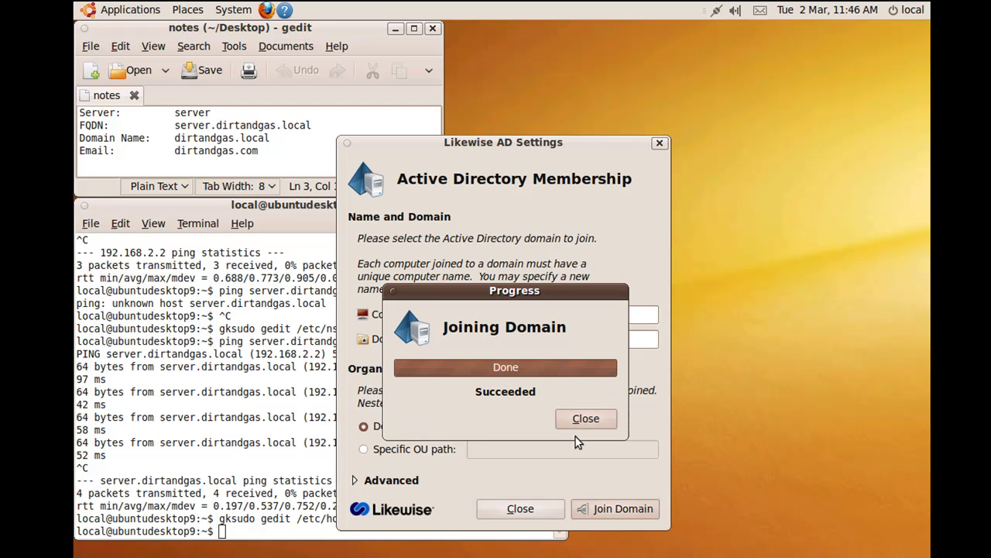
{"action": "left_click", "coordinate": [585, 419]}
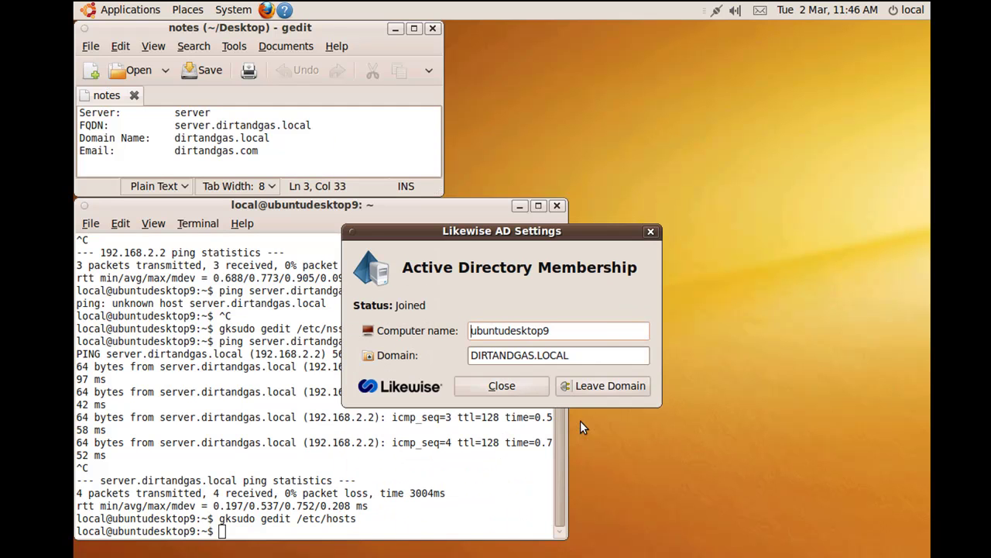
{"action": "left_click", "coordinate": [651, 232]}
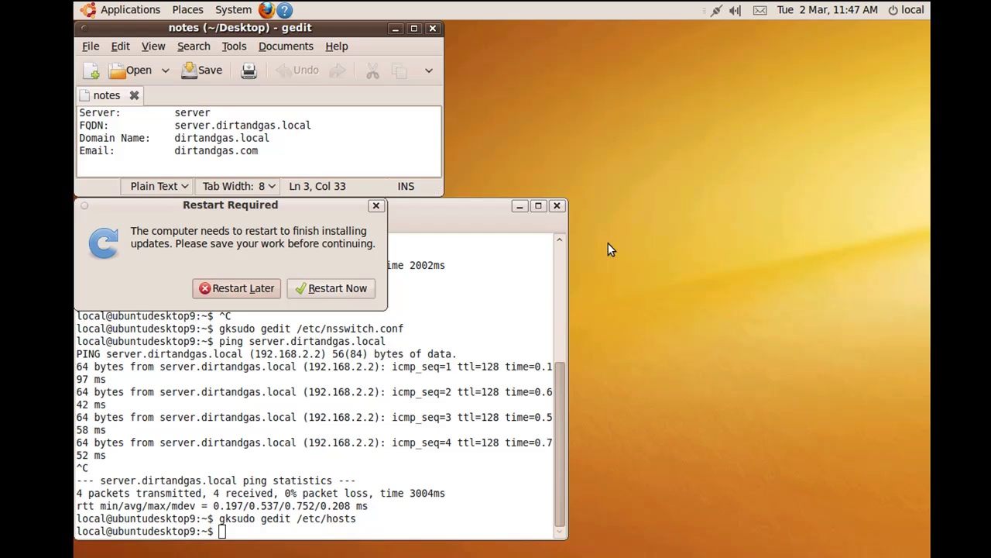
Raise the terminal window above the Restart Required notice
{"action": "left_click", "coordinate": [251, 527]}
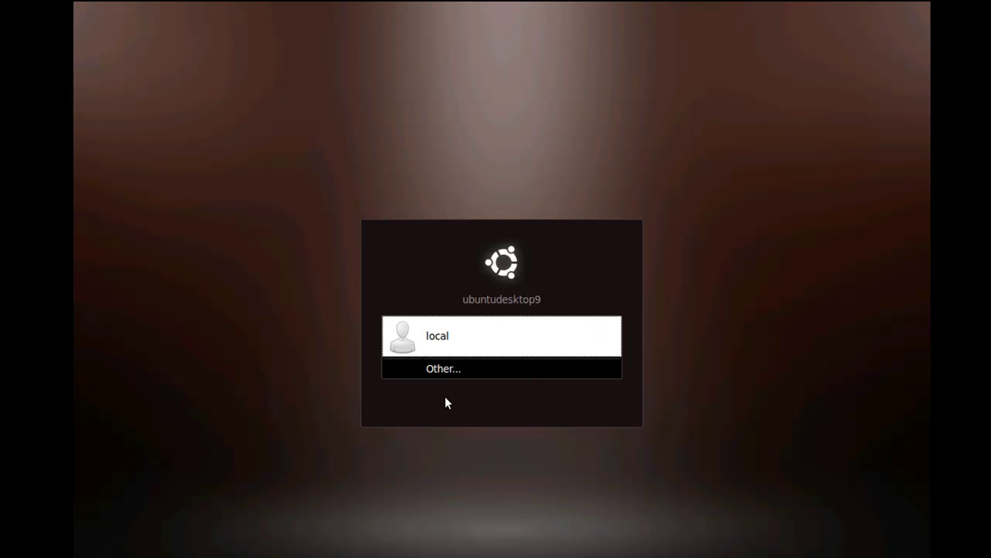
Choose Other... and enter server.dirtandgas.local in the Username field
{"action": "left_click", "coordinate": [446, 375]}
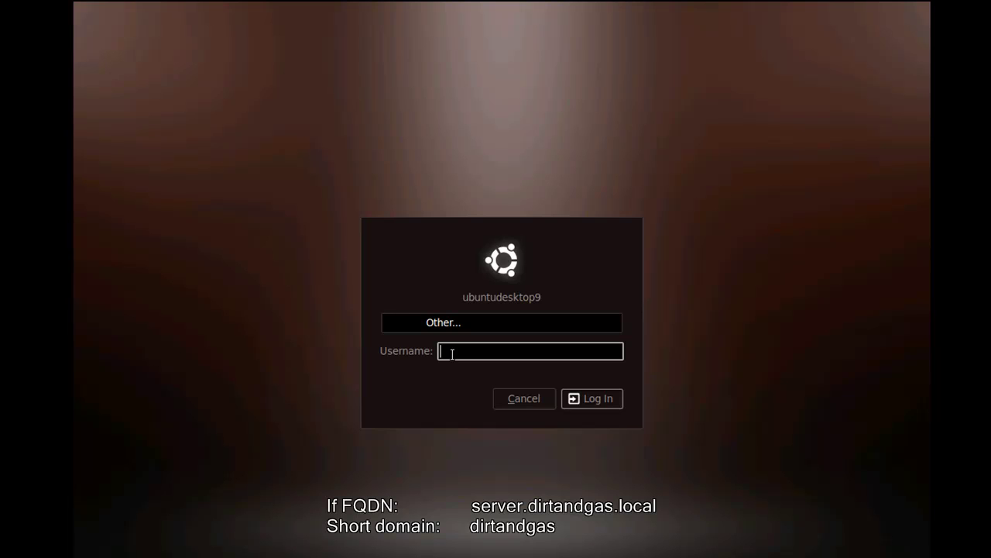
{"action": "type", "text": "server.dirtandgas/"}
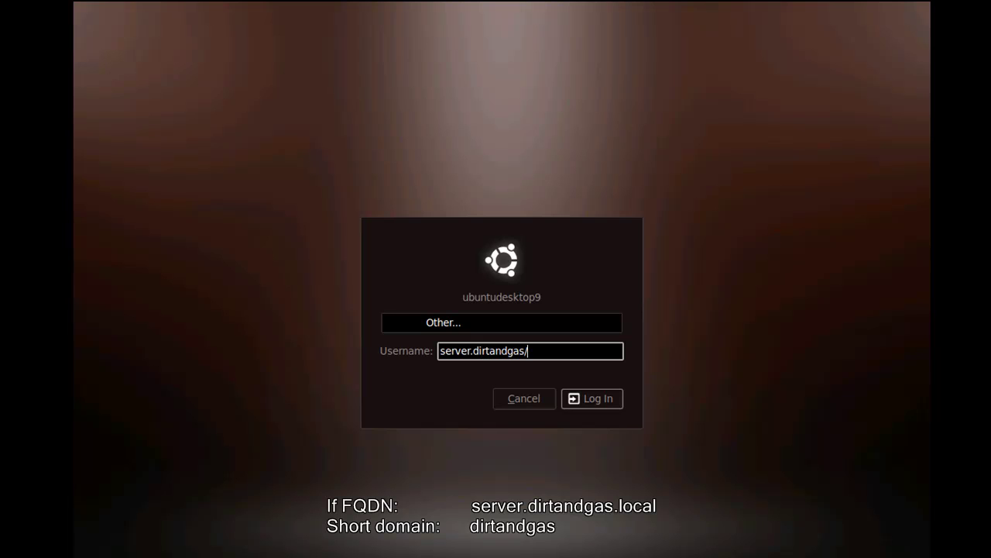
{"action": "key", "text": "BackSpace"}
{"action": "type", "text": ".local"}
Edit the username into short-domain form, dirtandgas\ followed by the user name
{"action": "left_click_drag", "start_coordinate": [474, 353], "coordinate": [437, 348]}
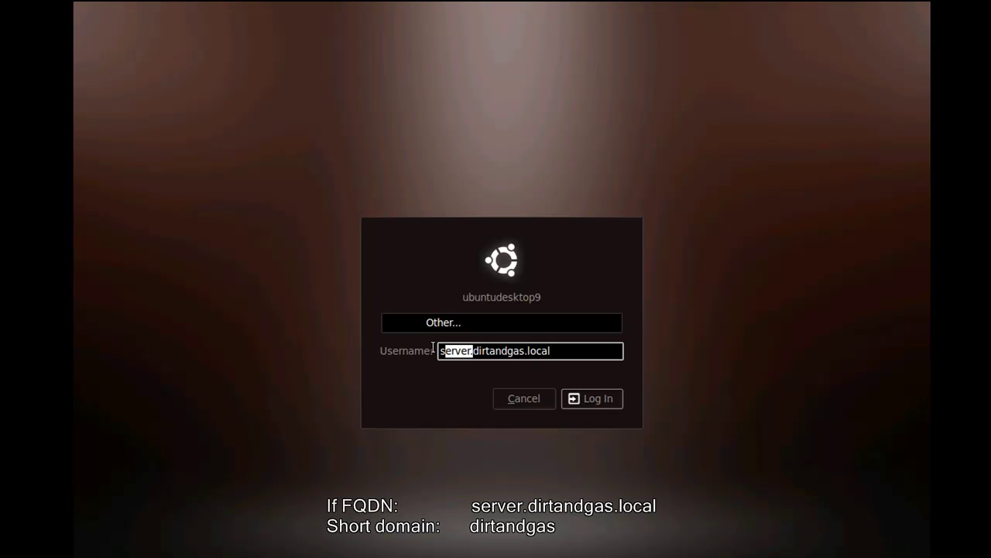
{"action": "key", "text": "BackSpace"}
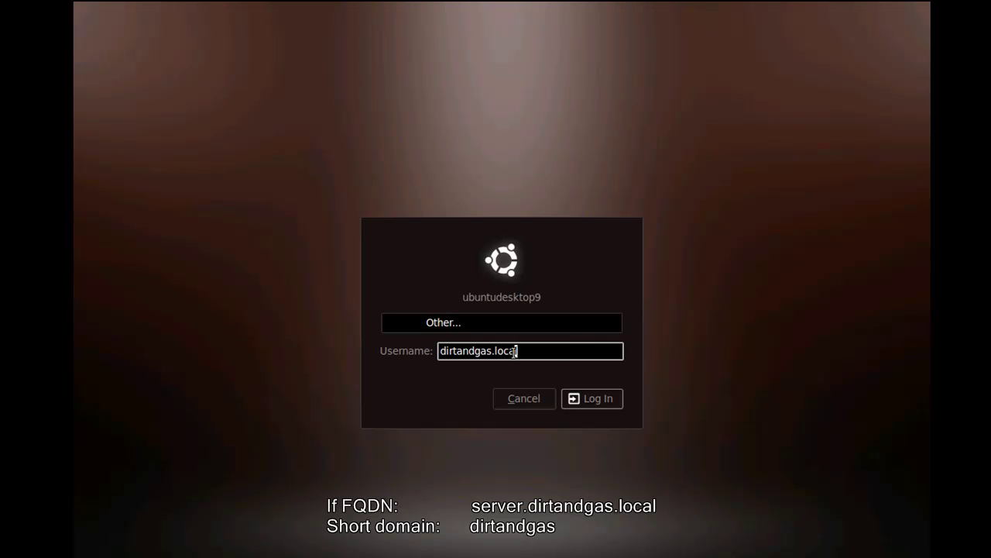
{"action": "left_click_drag", "start_coordinate": [518, 351], "coordinate": [493, 353]}
{"action": "key", "text": "BackSpace"}
{"action": "key", "text": "BackSpace"}
{"action": "type", "text": "\\test"}
{"action": "key", "text": "Left"}
{"action": "key", "text": "Left"}
{"action": "key", "text": "Left"}
{"action": "key", "text": "Left"}
{"action": "type", "text": "\\"}
{"action": "key", "text": "Left"}
{"action": "key", "text": "Left"}
{"action": "key", "text": "Left"}
{"action": "key", "text": "Left"}
{"action": "key", "text": "BackSpace"}
{"action": "key", "text": "Right"}
{"action": "key", "text": "Right"}
{"action": "key", "text": "Right"}
{"action": "key", "text": "Right"}
Submit the dirtandgas\ username and enter the domain account's password
{"action": "left_click", "coordinate": [577, 401]}
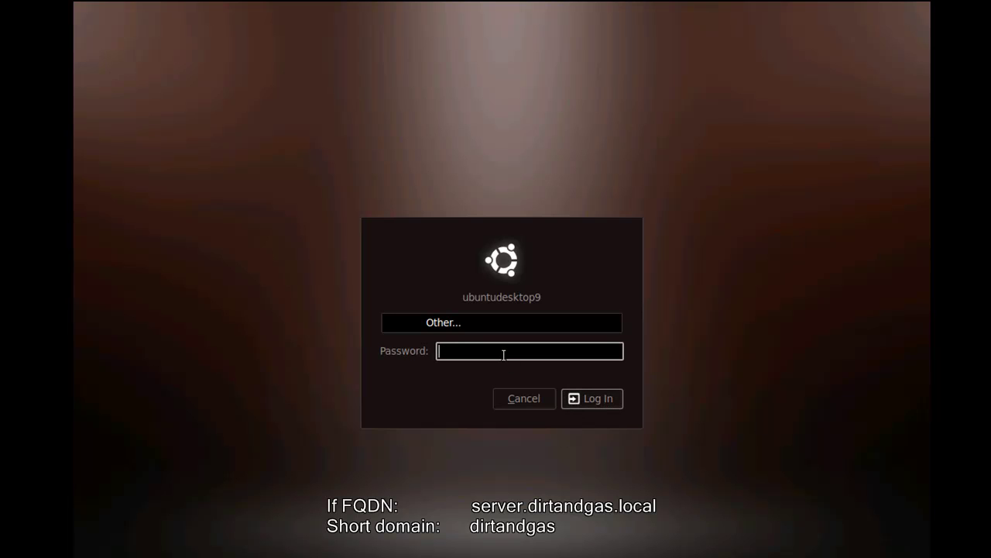
{"action": "type", "text": "******"}
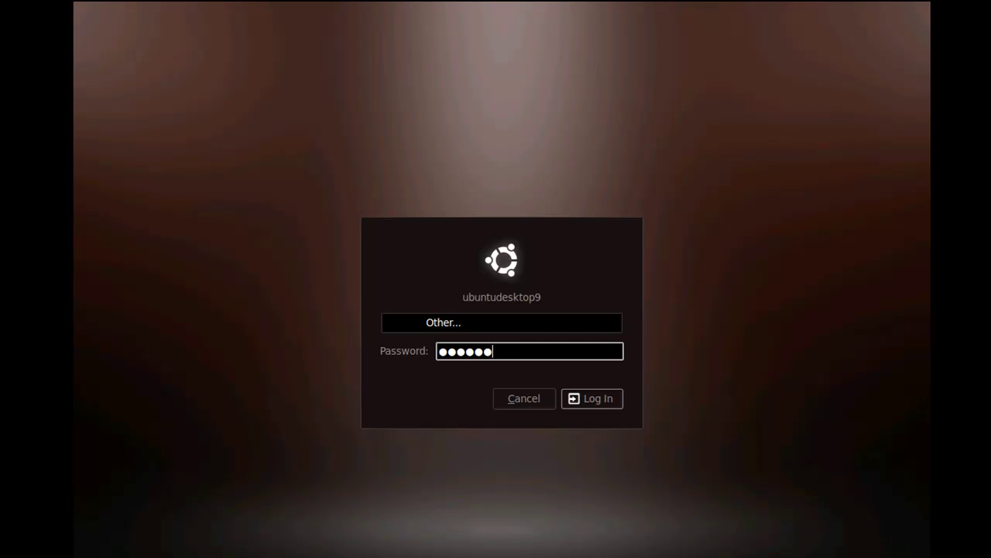